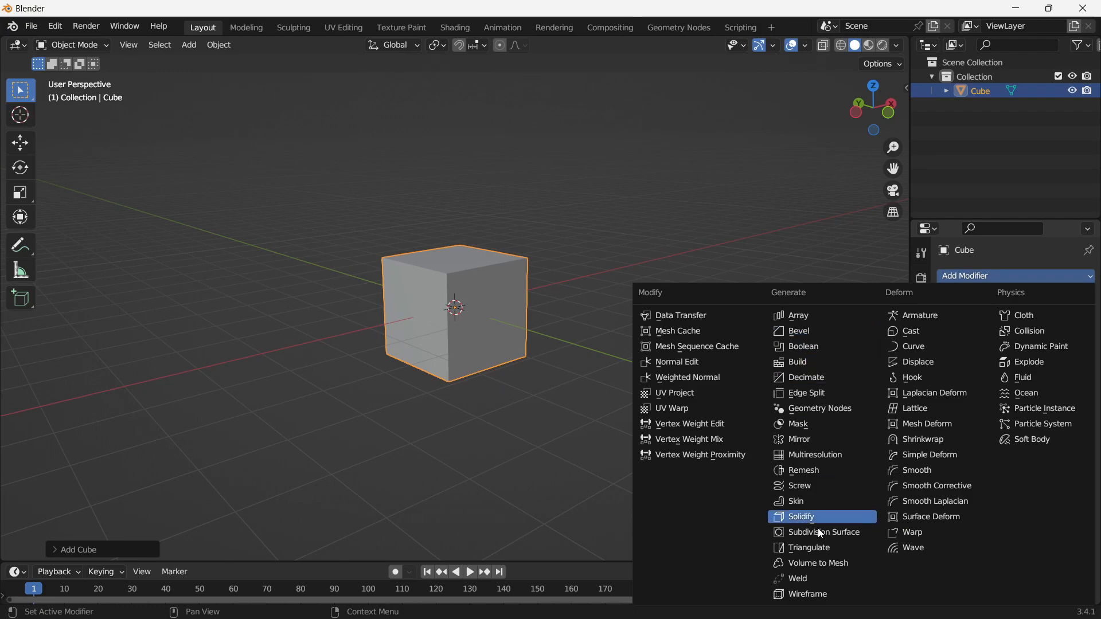
# Add a Subdivision Surface modifier to the cube and enter Edit Mode.
pyautogui.click(817, 533)
pyautogui.scroll(3, 459, 354)
pyautogui.press('Tab')
pyautogui.moveTo(484, 359); pyautogui.dragTo(546, 367, button='middle')
pyautogui.scroll(-3, 536, 366)
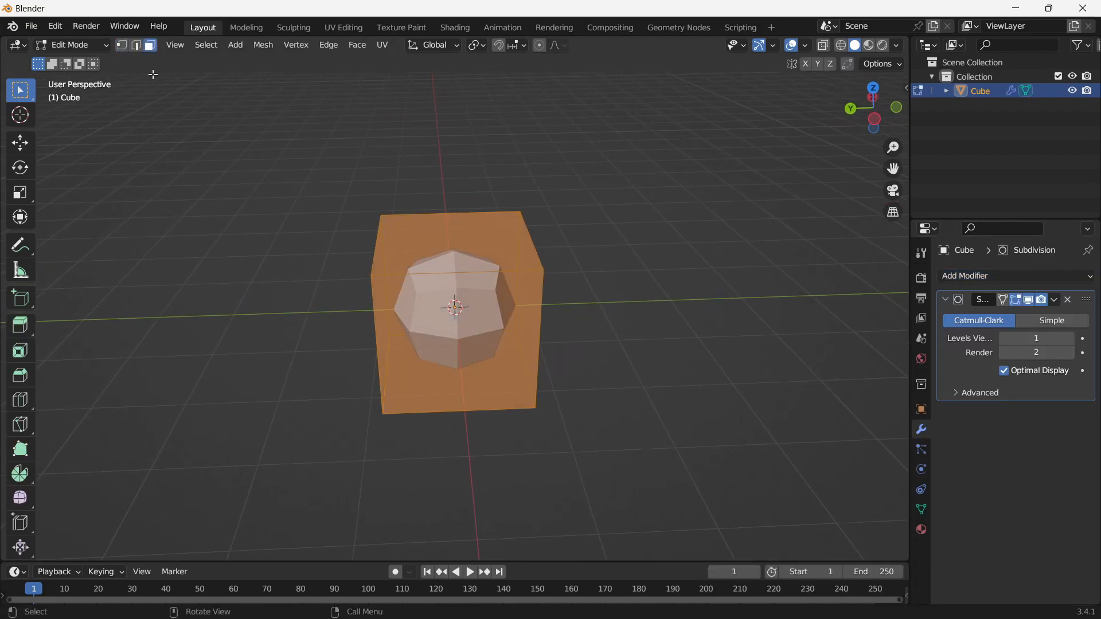
# Switch to face selection, select the cube's top face and inset it slightly to leave a rim.
pyautogui.click(137, 46)
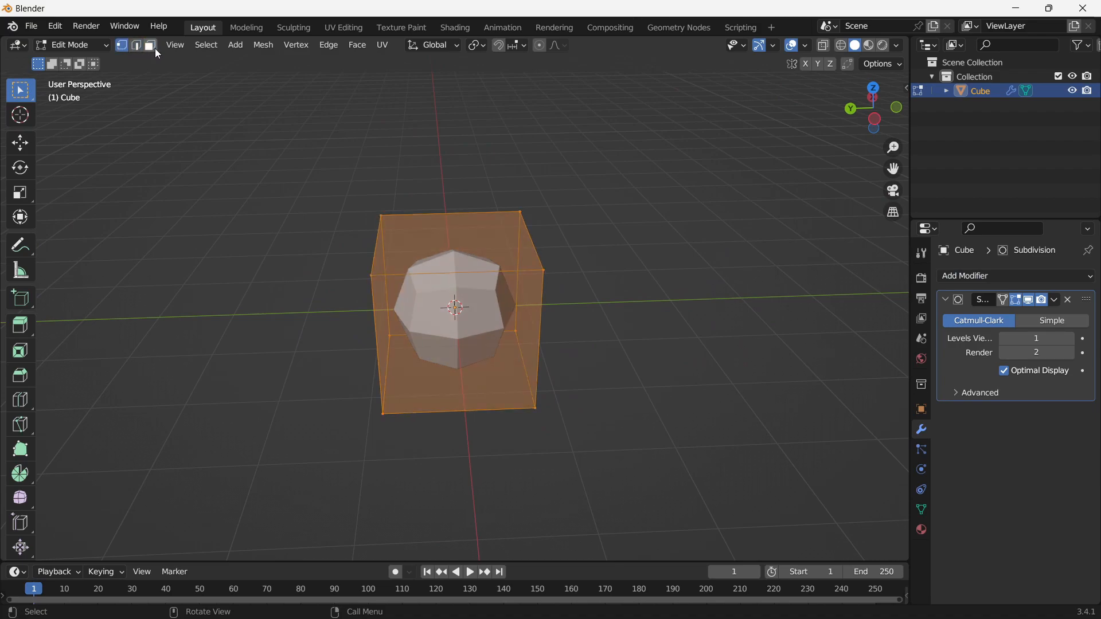
pyautogui.click(151, 46)
pyautogui.moveTo(463, 333); pyautogui.dragTo(496, 301, button='middle')
pyautogui.click(461, 239)
pyautogui.moveTo(461, 239); pyautogui.dragTo(535, 322, button='middle')
pyautogui.press('i')
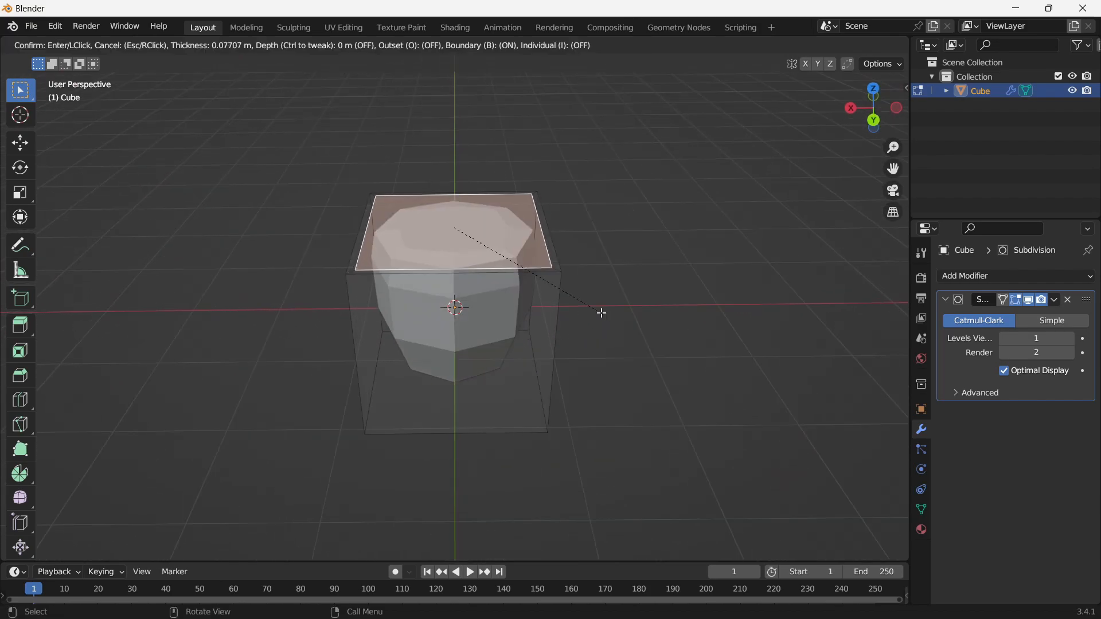
pyautogui.click(586, 302)
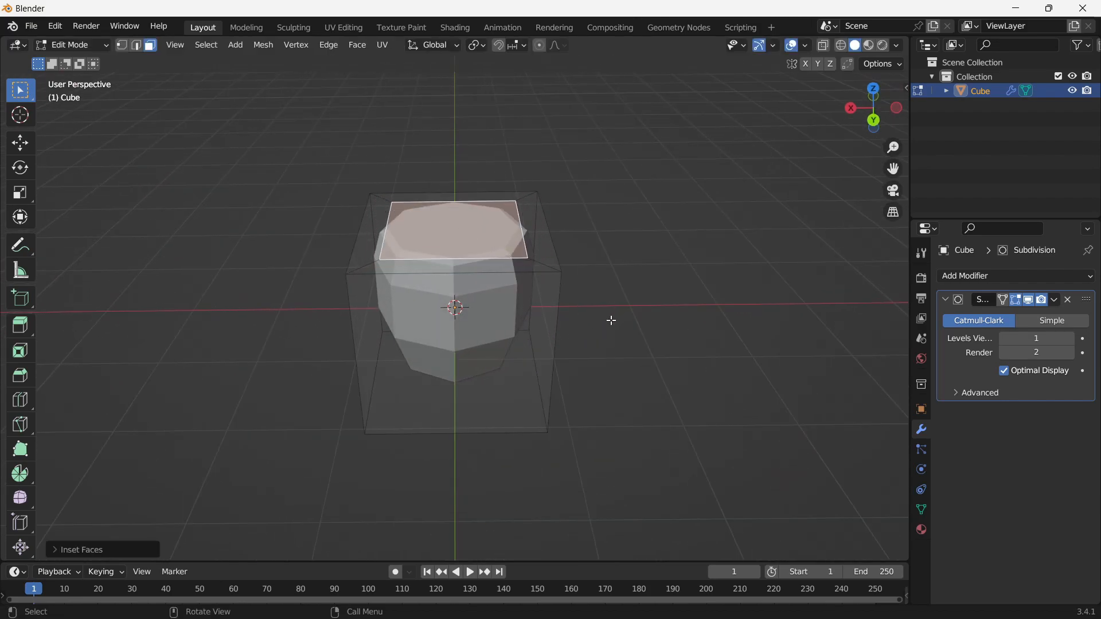
# Move the inset top face down along the Z axis, deep into the cube, to hollow out the cup.
pyautogui.press('g')
pyautogui.press('z')
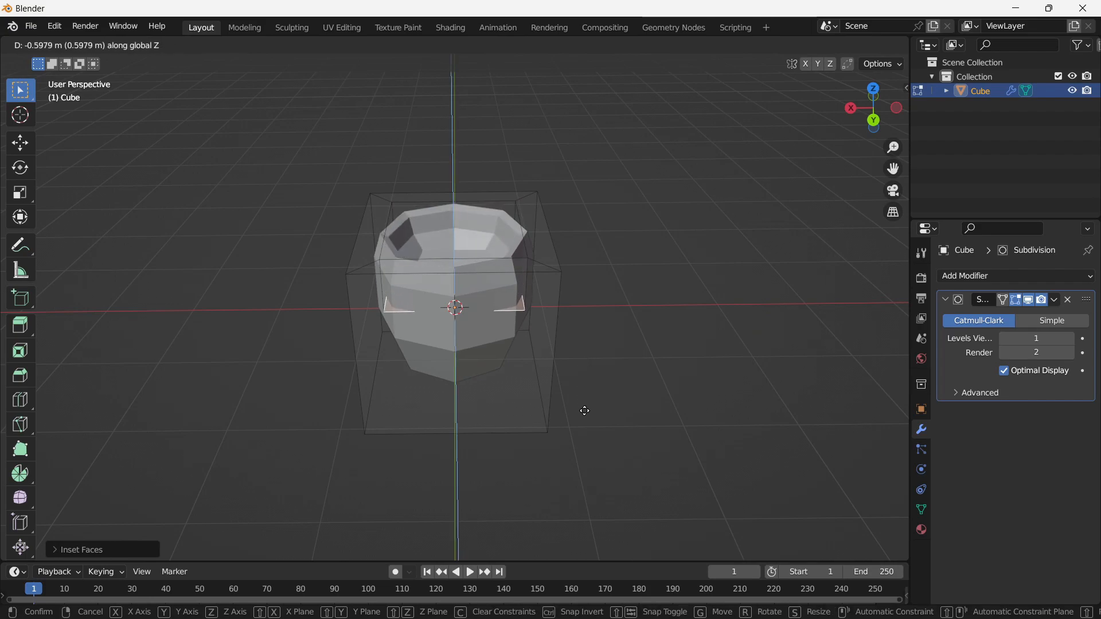
pyautogui.click(591, 437)
pyautogui.moveTo(509, 420)
pyautogui.mouseDown(button='middle')
pyautogui.moveTo(579, 401)
pyautogui.moveTo(553, 225)
pyautogui.moveTo(565, 266)
pyautogui.moveTo(579, 216)
pyautogui.moveTo(509, 196)
pyautogui.moveTo(483, 355)
pyautogui.moveTo(516, 393)
pyautogui.moveTo(533, 386)
pyautogui.moveTo(543, 422)
pyautogui.moveTo(543, 410)
pyautogui.moveTo(509, 422)
pyautogui.mouseUp(button='middle')
# Add a loop cut to the cup's mesh and scale its bottom face smaller.
pyautogui.hotkey('ctrl', 'r')
pyautogui.click(580, 226)
pyautogui.press('Tab')
pyautogui.press('Tab')
pyautogui.press('3')
pyautogui.click(481, 360)
pyautogui.press('s')
pyautogui.click(523, 407)
# Add a centred horizontal loop cut around the cup's body and scale it outward to round the bowl.
pyautogui.scroll(2, 449, 303)
pyautogui.hotkey('ctrl', 'r')
pyautogui.click(469, 292)
pyautogui.rightClick(468, 292)
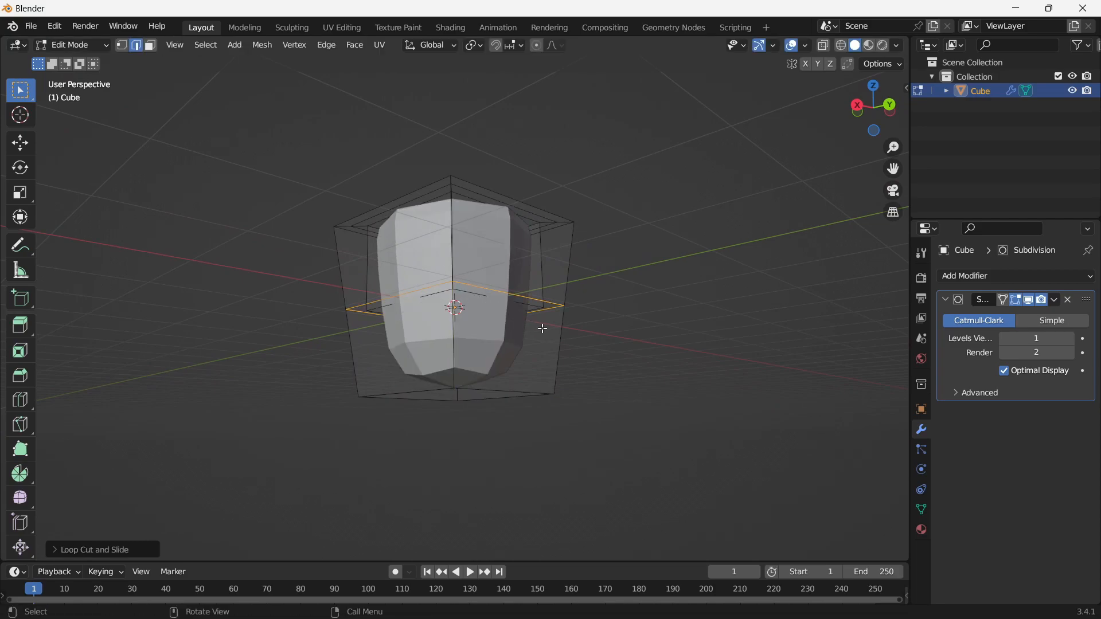
pyautogui.press('s')
pyautogui.click(570, 322)
# Inset the bowl's bottom face and extrude it downward to form the stem.
pyautogui.moveTo(570, 321); pyautogui.dragTo(505, 383, button='middle')
pyautogui.press('3')
pyautogui.click(482, 375)
pyautogui.press('i')
pyautogui.click(533, 378)
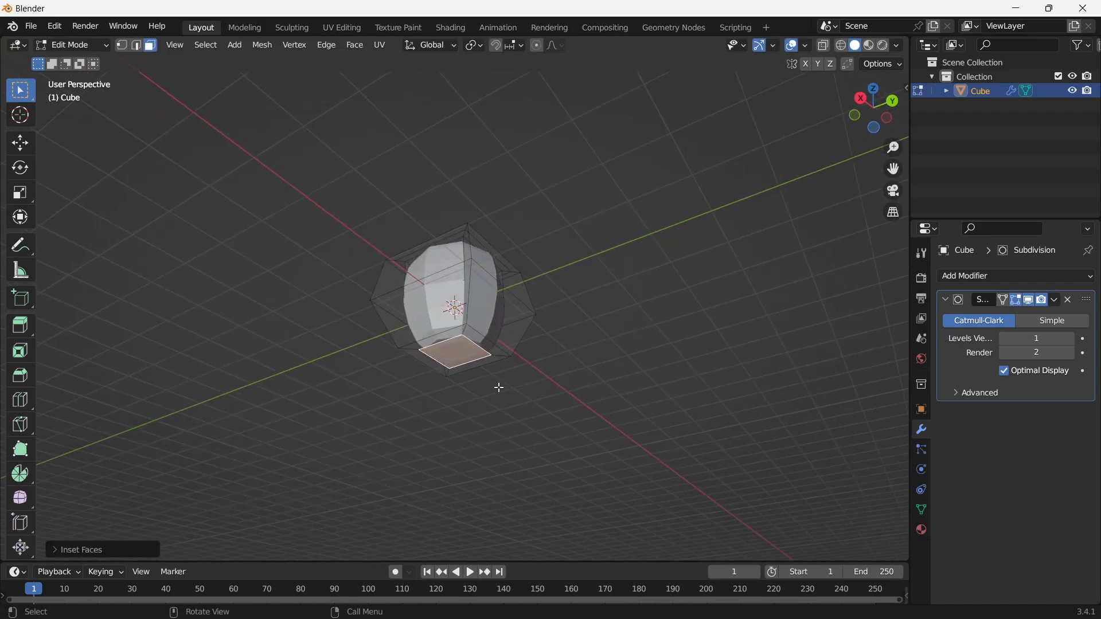
pyautogui.press('e')
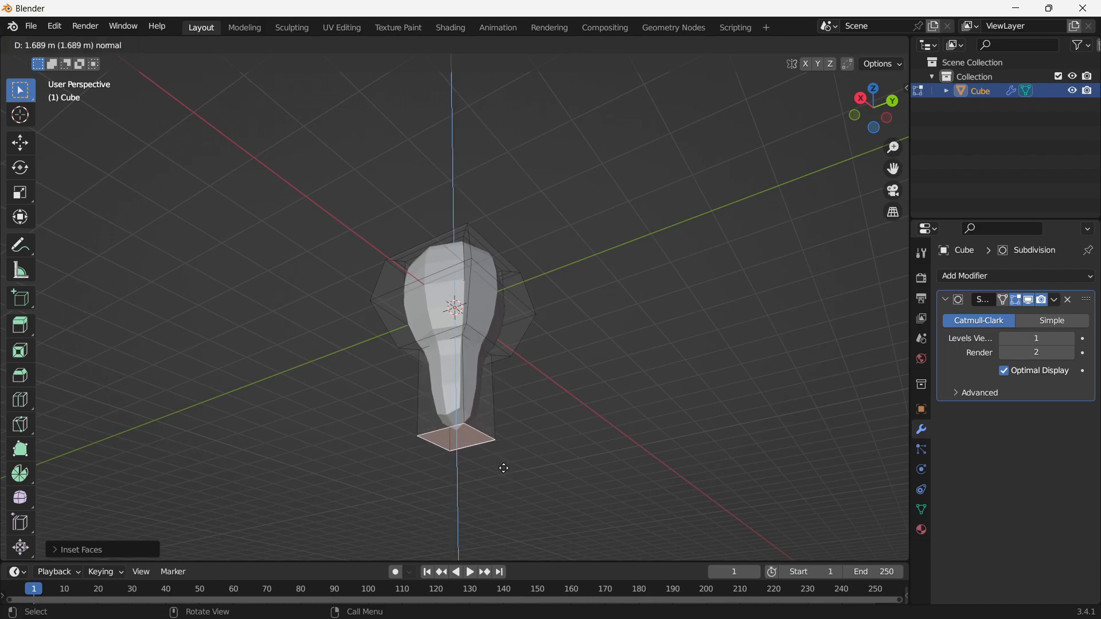
pyautogui.click(494, 428)
# Add a centred horizontal loop cut around the stem and scale it inward to narrow the middle.
pyautogui.moveTo(494, 428)
pyautogui.mouseDown(button='middle')
pyautogui.moveTo(484, 418)
pyautogui.moveTo(489, 428)
pyautogui.moveTo(514, 412)
pyautogui.moveTo(485, 444)
pyautogui.mouseUp(button='middle')
pyautogui.hotkey('ctrl', 'r')
pyautogui.click(490, 436)
pyautogui.rightClick(491, 436)
pyautogui.press('s')
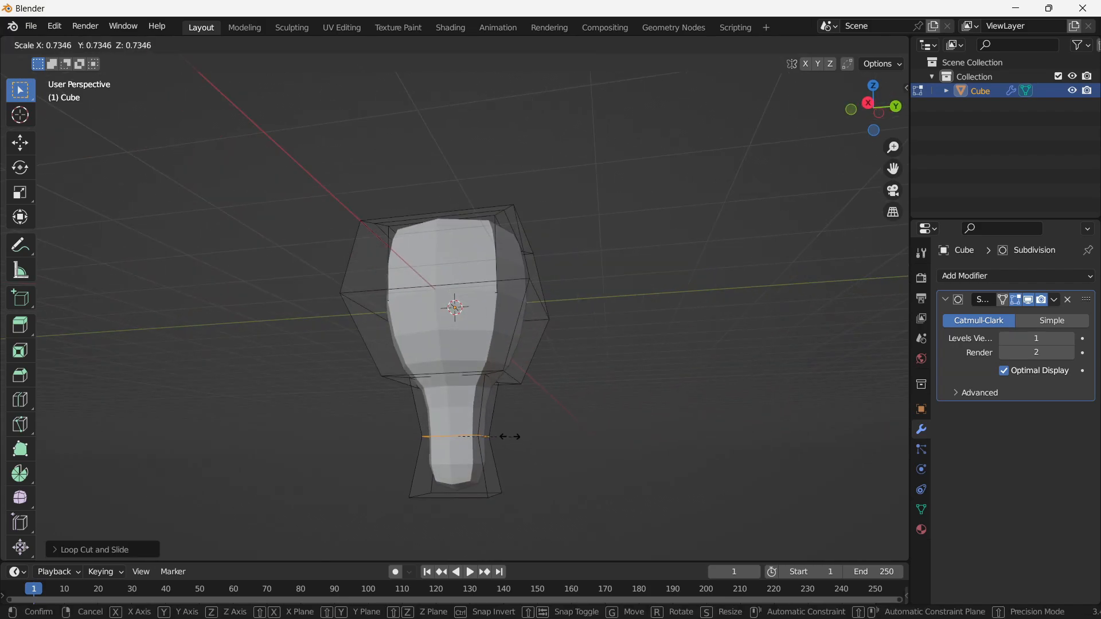
pyautogui.click(490, 433)
pyautogui.moveTo(491, 449); pyautogui.dragTo(453, 457, button='middle')
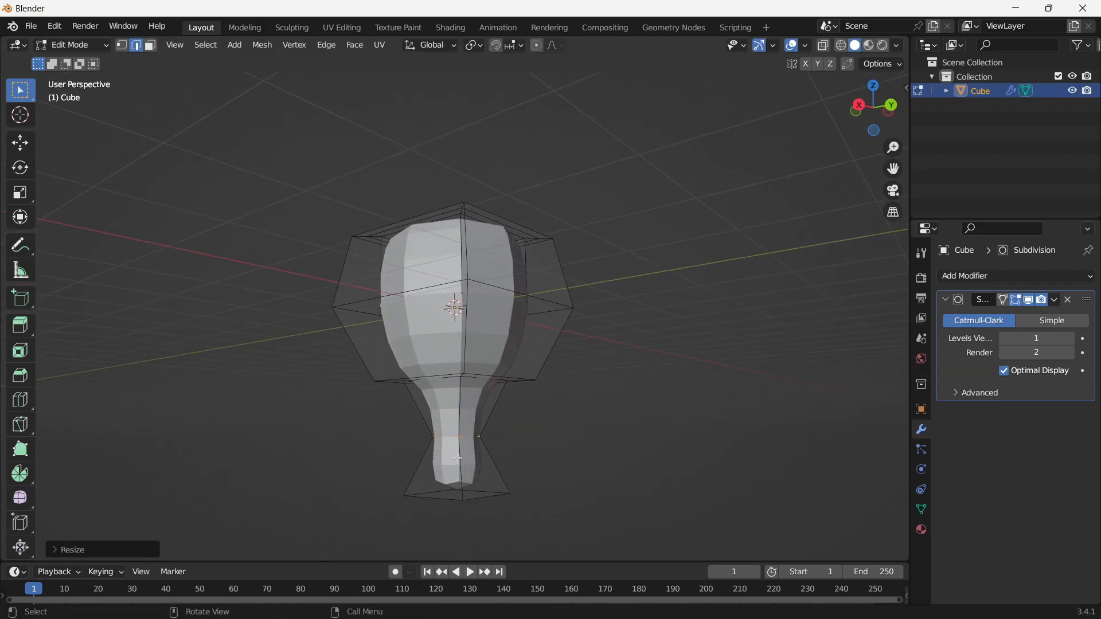
# Bevel the stem's middle edge loop with 4 segments and a width of about 0.37 m.
pyautogui.hotkey('ctrl', 'b')
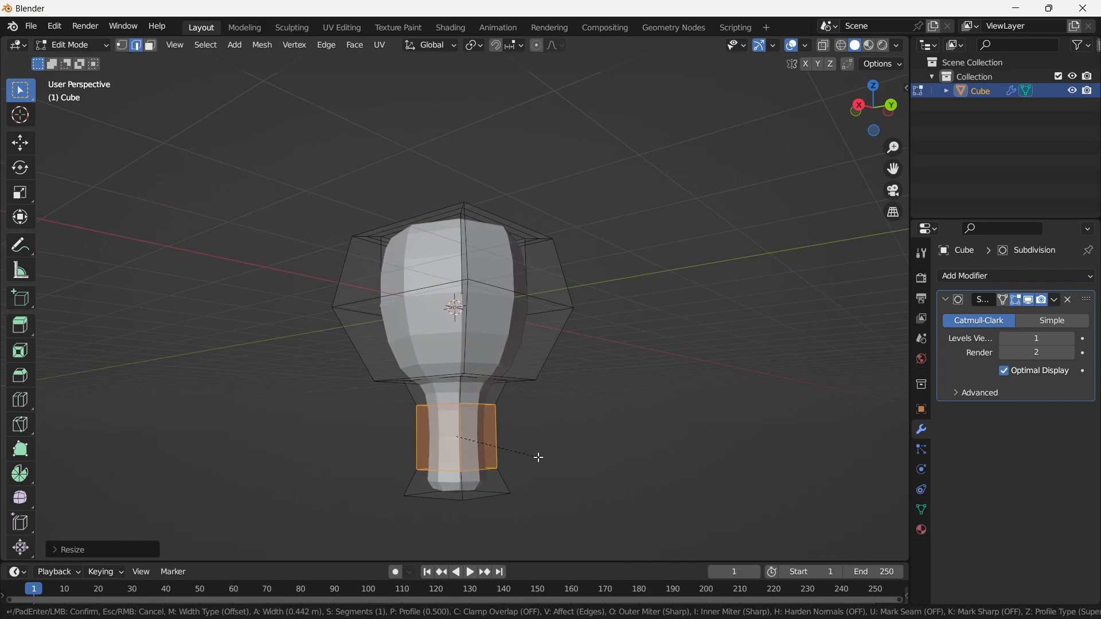
pyautogui.scroll(1, 534, 456)
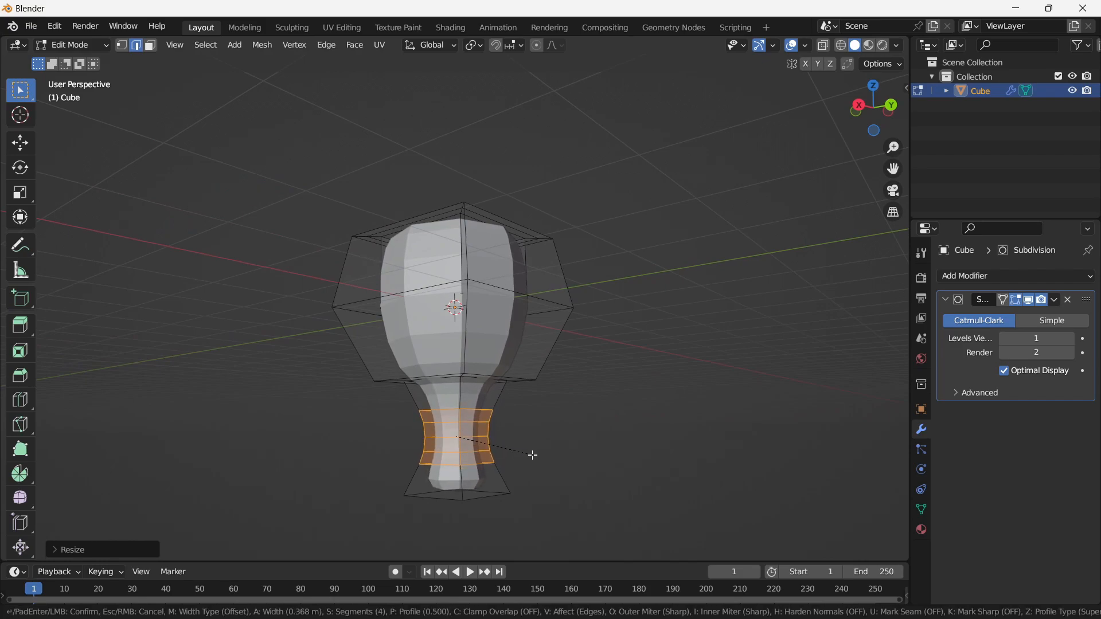
pyautogui.click(533, 455)
pyautogui.rightClick(535, 457)
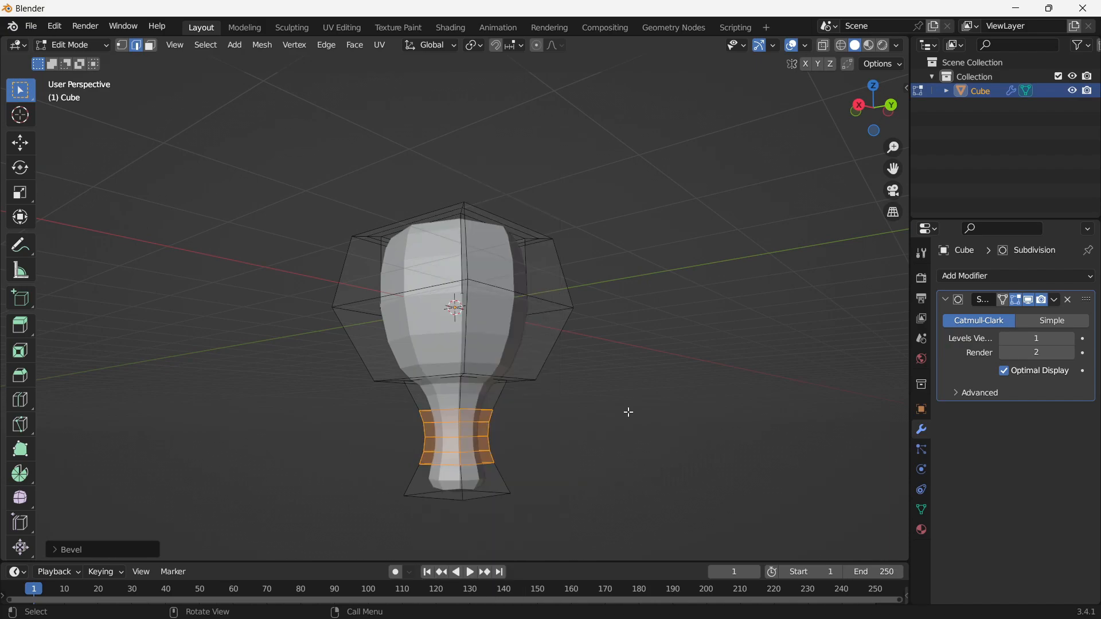
# Select the stem's bottom face and extrude it downward twice by short distances to start the base.
pyautogui.moveTo(490, 465); pyautogui.dragTo(538, 425, button='middle')
pyautogui.press('3')
pyautogui.click(470, 471)
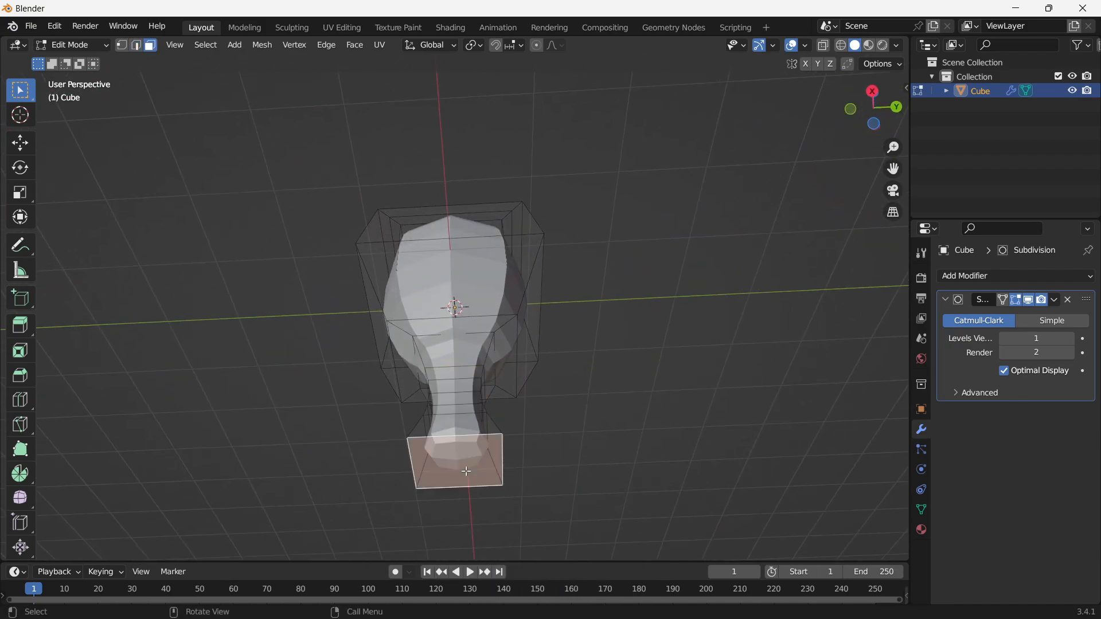
pyautogui.scroll(-2, 451, 442)
pyautogui.moveTo(451, 442); pyautogui.dragTo(568, 373, button='middle')
pyautogui.press('e')
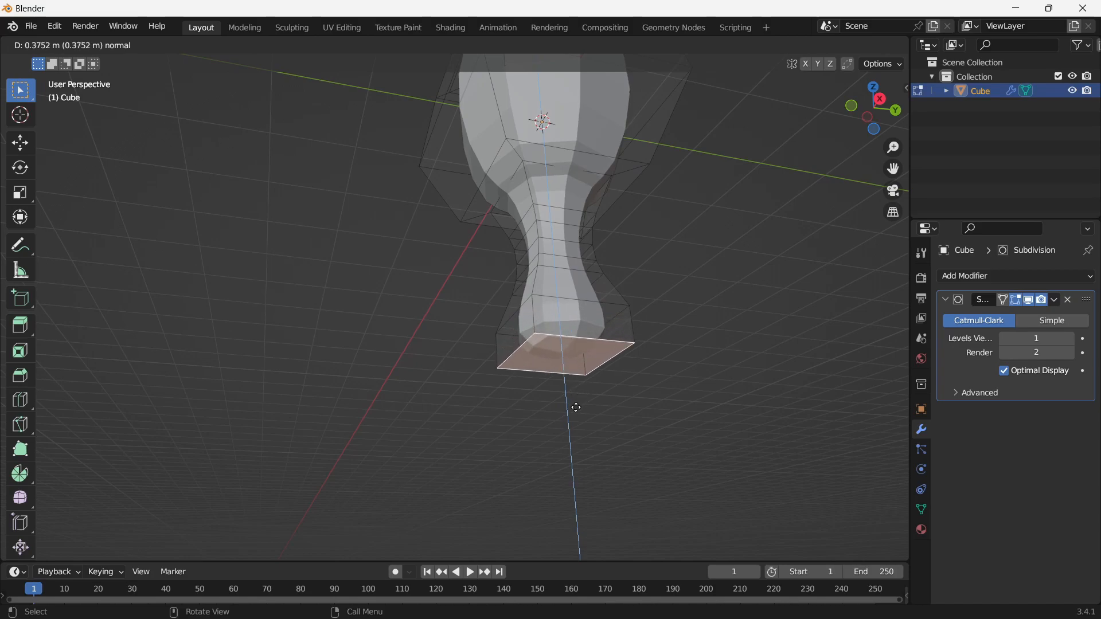
pyautogui.click(574, 393)
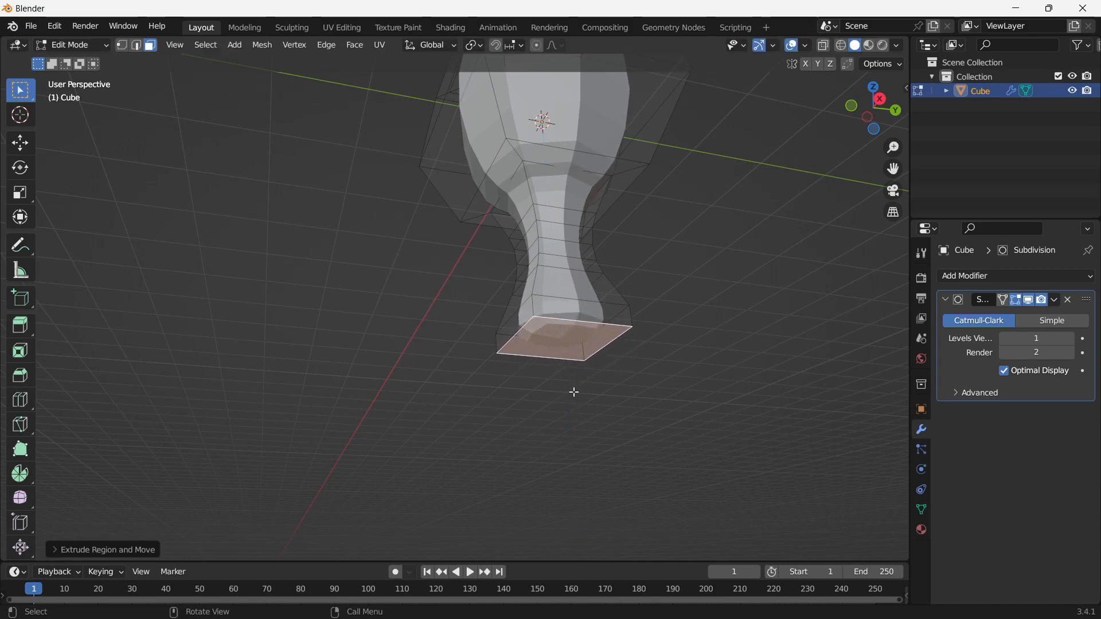
pyautogui.press('e')
pyautogui.click(565, 394)
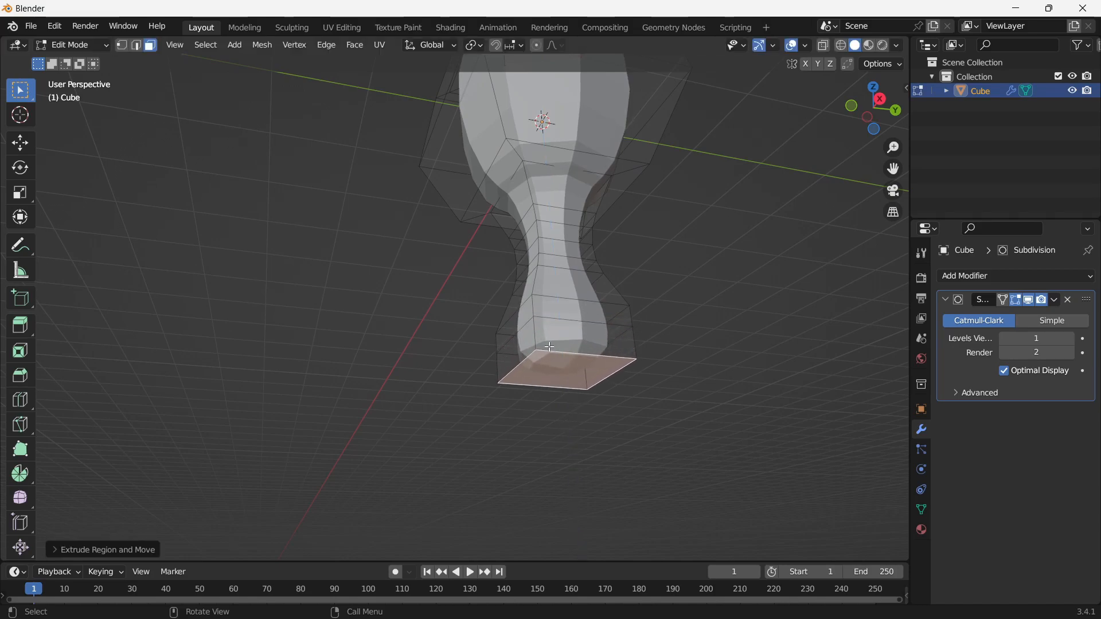
# Select the ring of side faces at the foot of the stem and extrude them outward along their normals.
pyautogui.keyDown('alt'); pyautogui.click(542, 349); pyautogui.keyUp('alt')
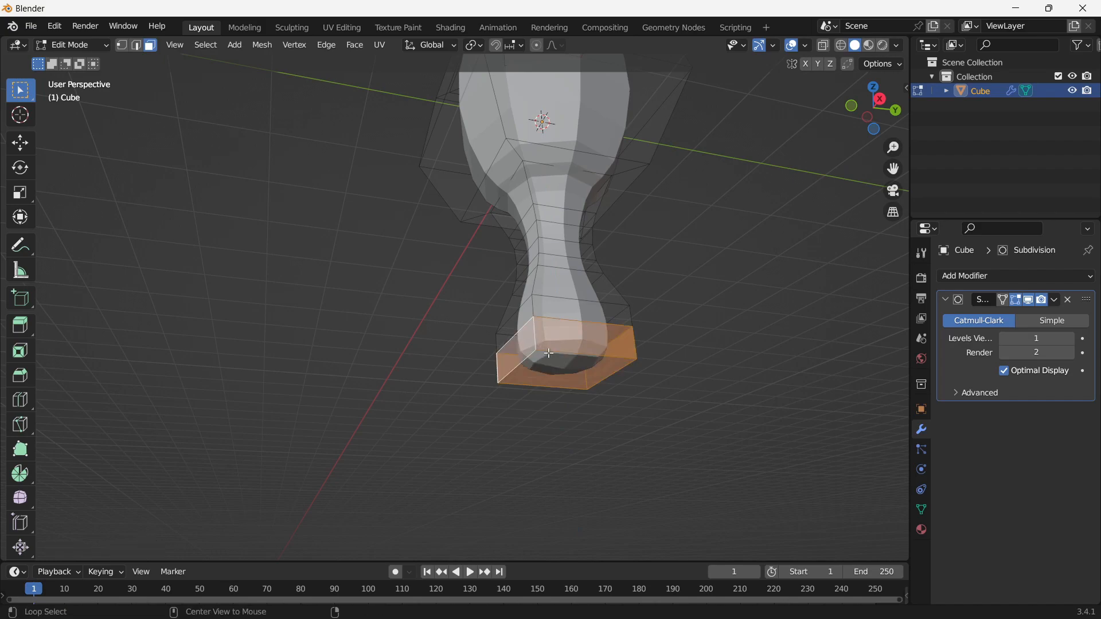
pyautogui.hotkey('alt', 'e')
pyautogui.click(545, 369)
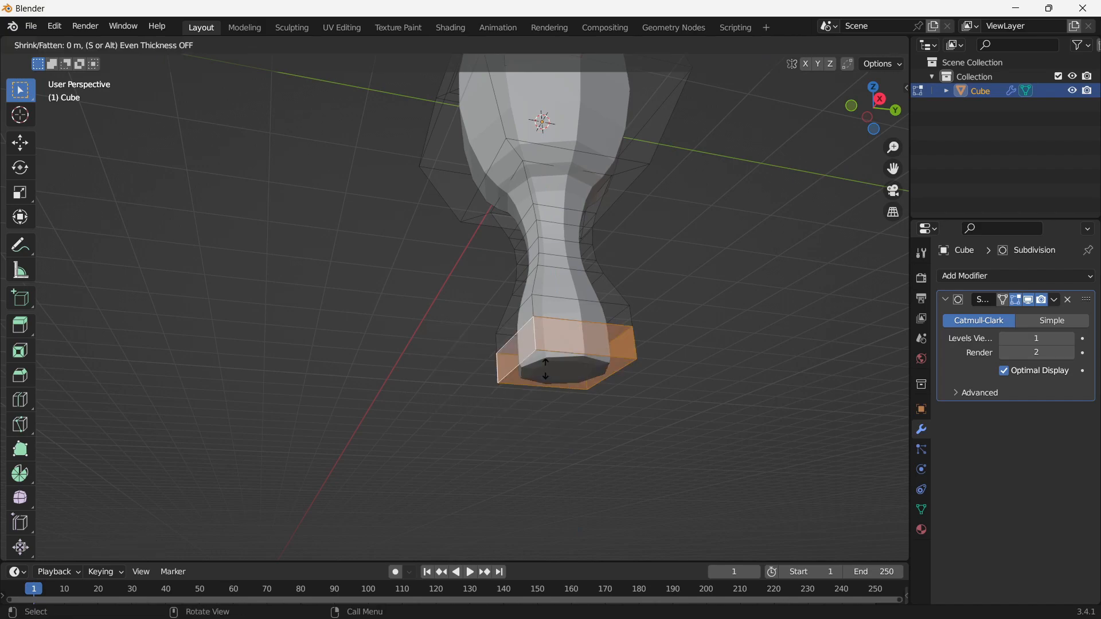
pyautogui.click(541, 351)
# Select all underside faces of the base, extrude them downward and scale them slightly larger.
pyautogui.moveTo(541, 350); pyautogui.dragTo(539, 305, button='middle')
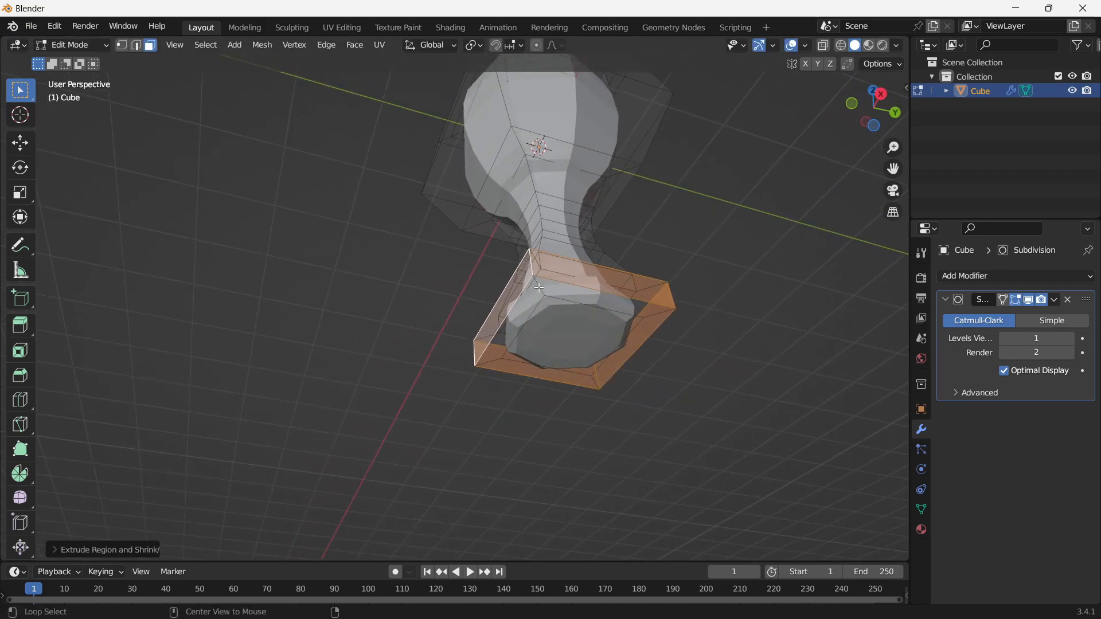
pyautogui.keyDown('alt'); pyautogui.click(539, 292); pyautogui.keyUp('alt')
pyautogui.keyDown('shift'); pyautogui.click(561, 338); pyautogui.keyUp('shift')
pyautogui.press('e')
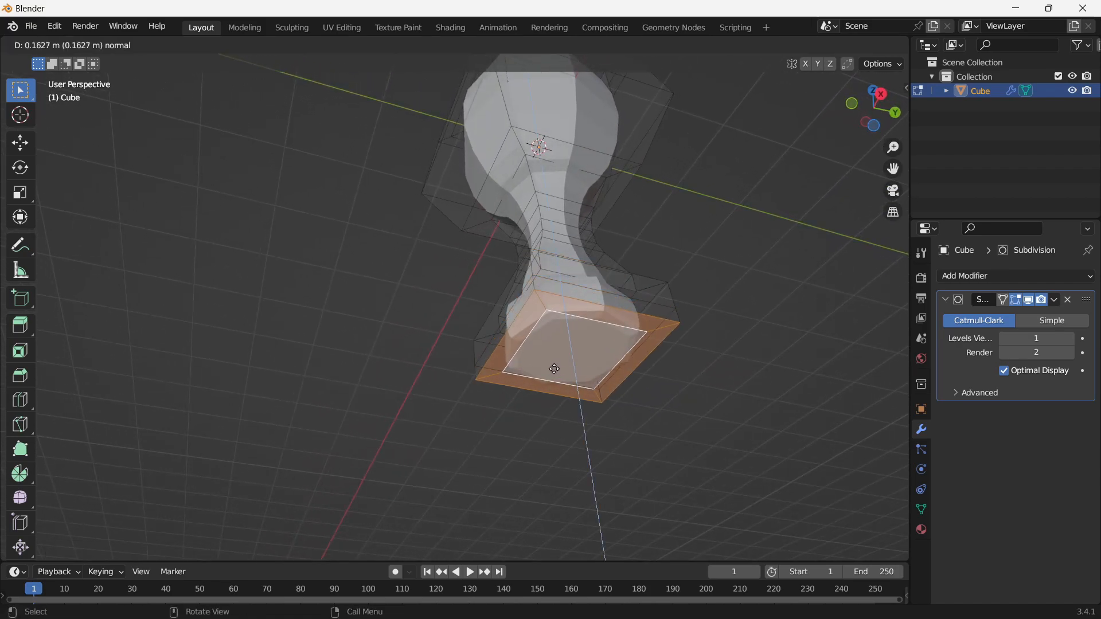
pyautogui.click(555, 382)
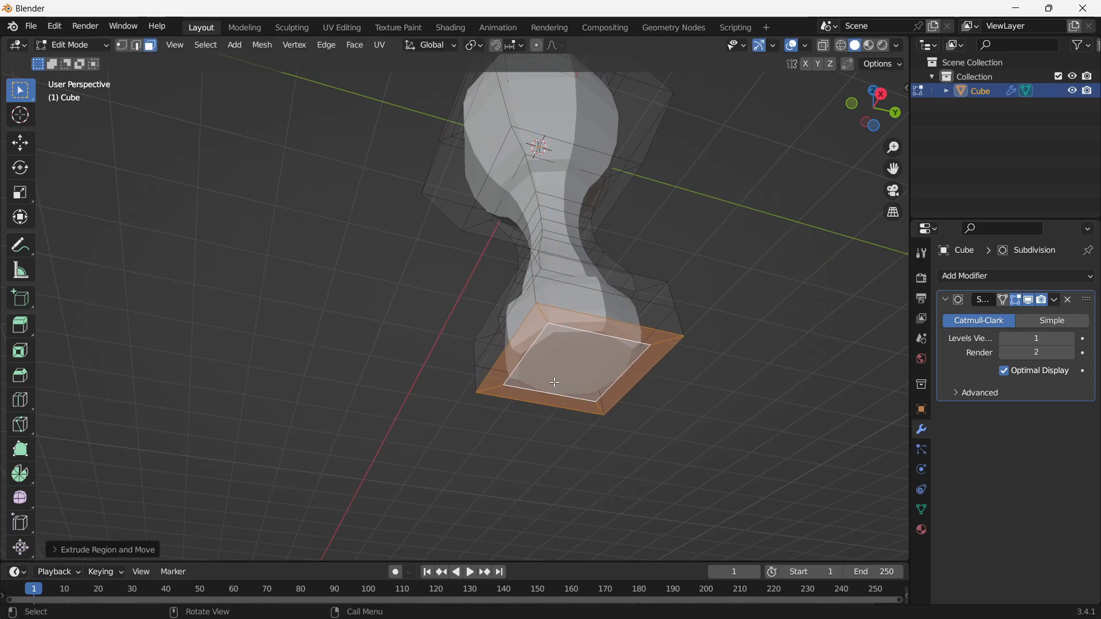
pyautogui.press('s')
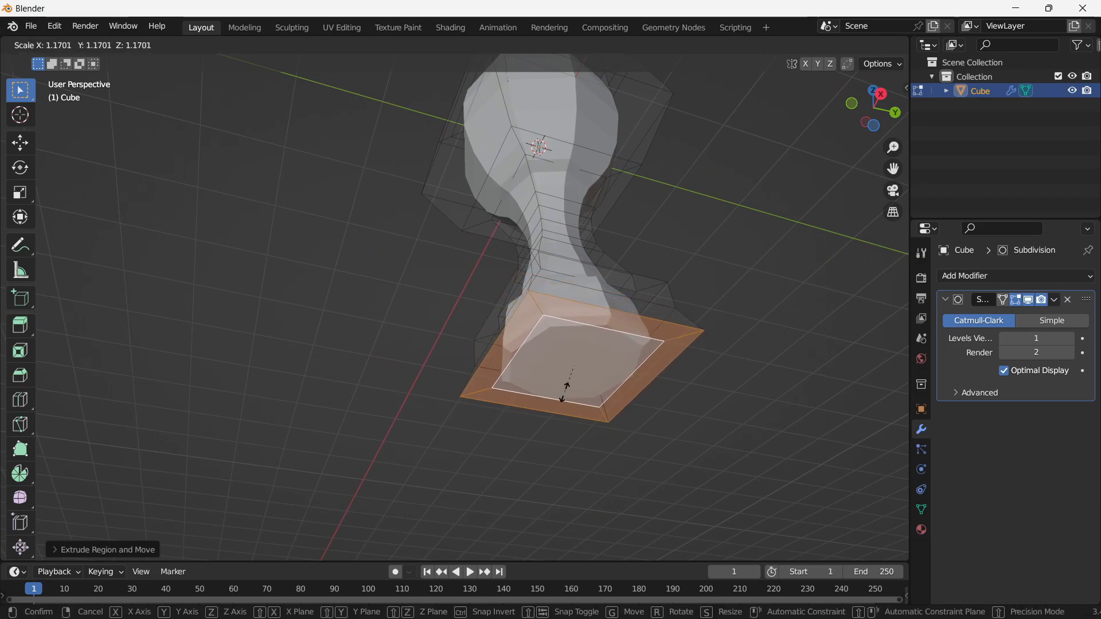
pyautogui.click(557, 366)
# Select the face loops around the outside of the bowl.
pyautogui.moveTo(557, 367); pyautogui.dragTo(565, 307, button='middle')
pyautogui.keyDown('alt'); pyautogui.click(573, 219); pyautogui.keyUp('alt')
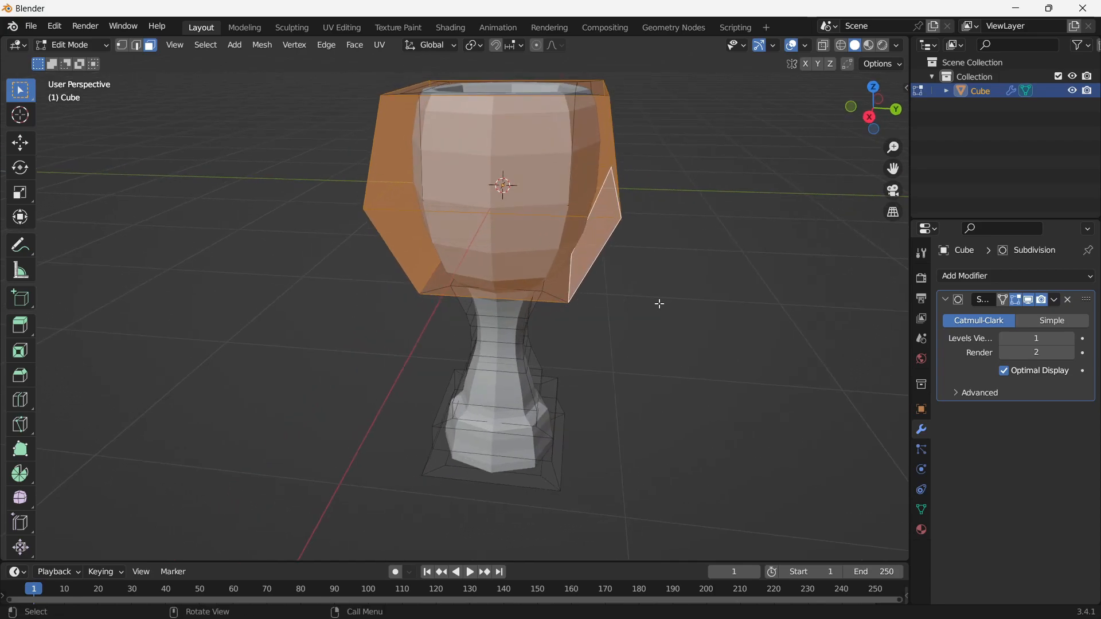
pyautogui.press('s')
pyautogui.rightClick(648, 295)
pyautogui.press('s')
pyautogui.rightClick(625, 248)
# Extend the selection to the bowl's rim and inner faces and scale the bowl down slightly with proportional editing enabled.
pyautogui.moveTo(610, 149); pyautogui.dragTo(670, 215, button='middle')
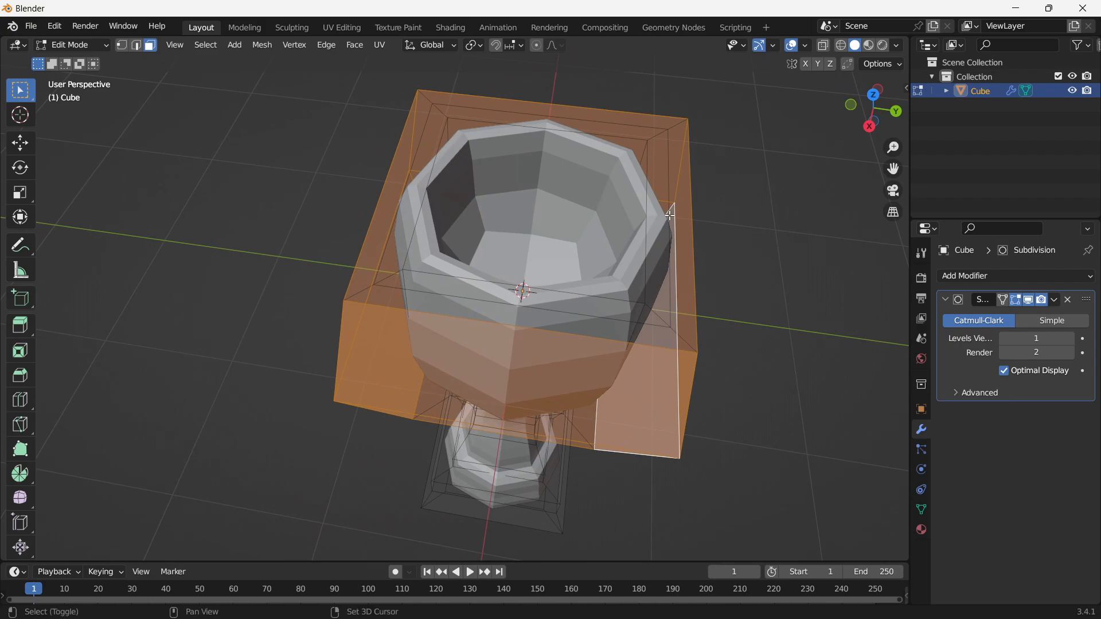
pyautogui.moveTo(650, 162); pyautogui.dragTo(655, 231, button='middle')
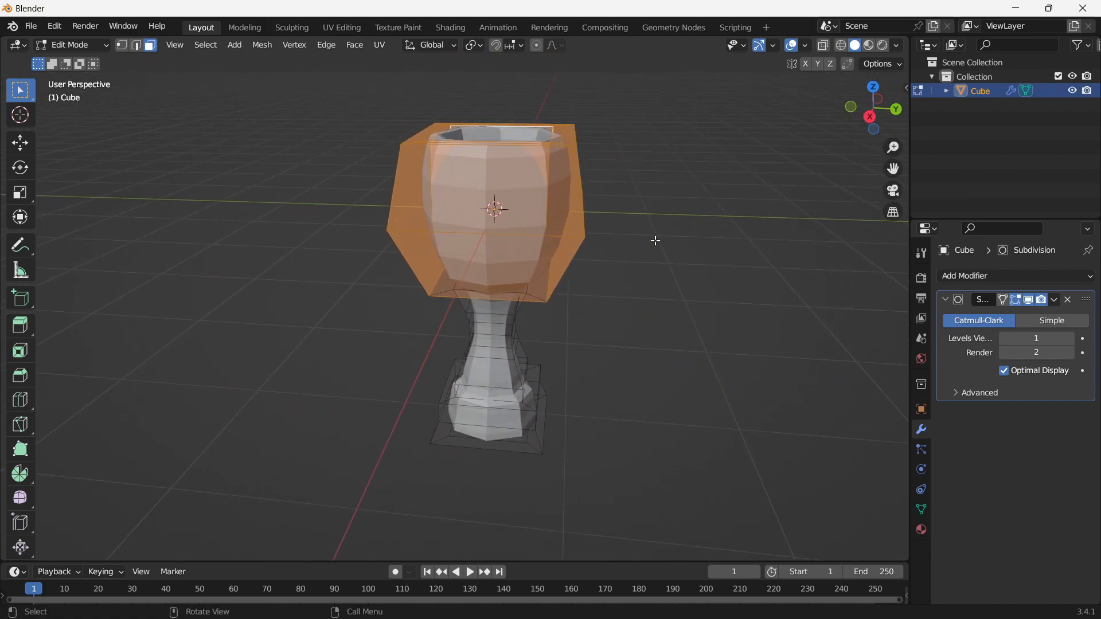
pyautogui.press('s')
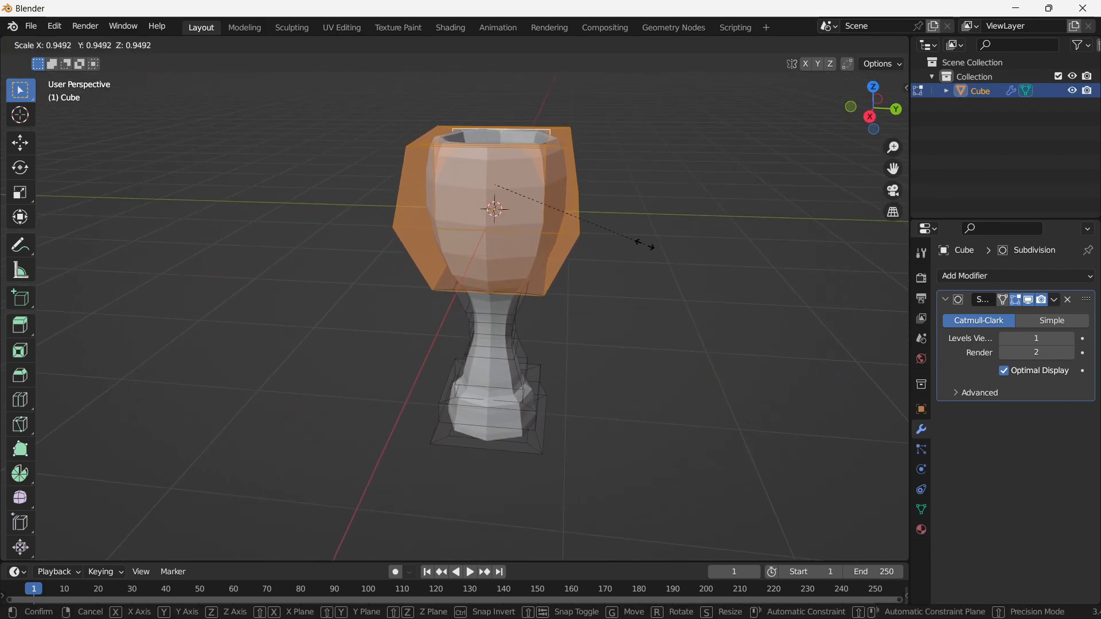
pyautogui.rightClick(645, 245)
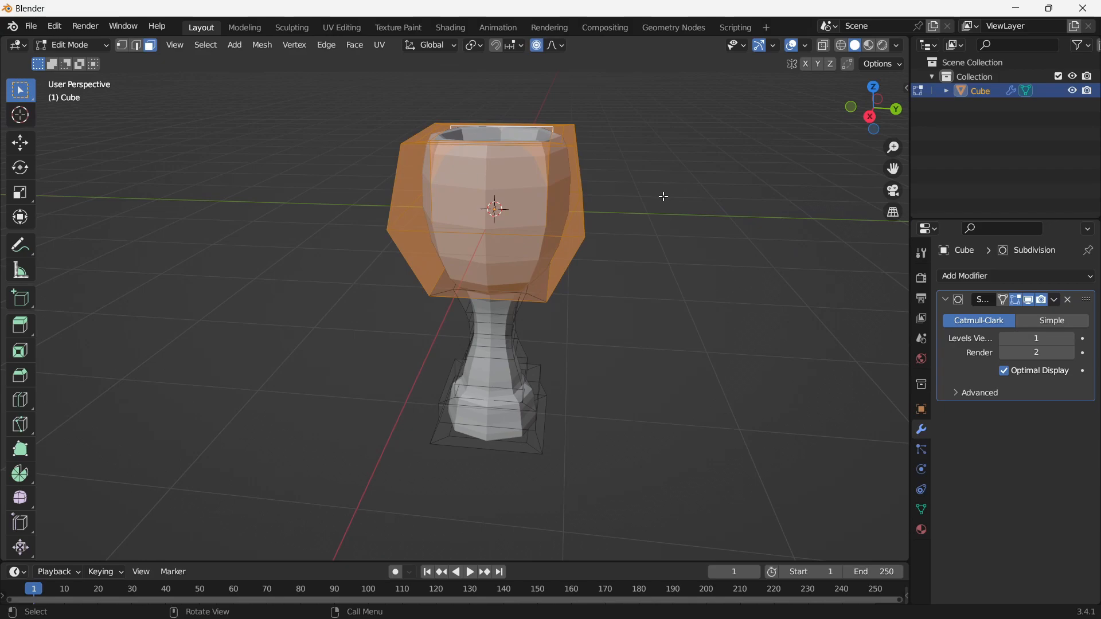
pyautogui.press('s')
pyautogui.scroll(-1, 652, 198)
pyautogui.scroll(4, 651, 205)
pyautogui.scroll(-5, 651, 209)
pyautogui.scroll(-3, 651, 215)
pyautogui.click(647, 211)
pyautogui.rightClick(648, 211)
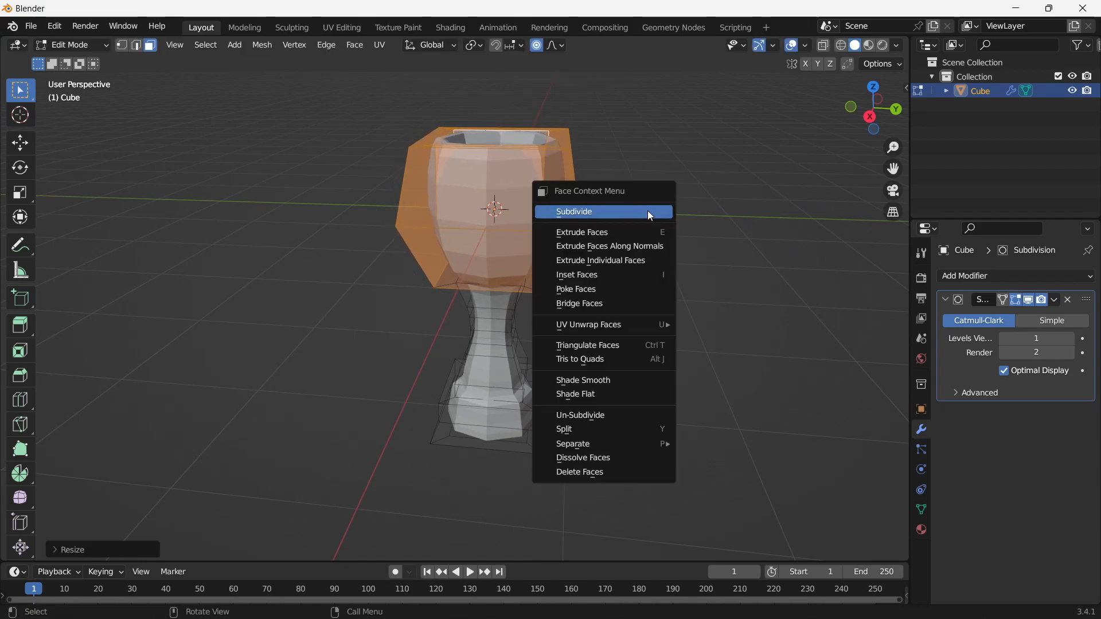
# Return to Object Mode and move the goblet upward along the Z axis.
pyautogui.moveTo(671, 286); pyautogui.dragTo(496, 300, button='middle')
pyautogui.press('Tab')
pyautogui.press('g')
pyautogui.press('z')
pyautogui.click(504, 231)
pyautogui.moveTo(503, 231); pyautogui.dragTo(566, 206, button='middle')
# Set the Subdivision modifier's viewport level to 4.
pyautogui.click(1070, 339)
pyautogui.scroll(2, 529, 255)
pyautogui.scroll(-3, 553, 240)
pyautogui.scroll(2, 496, 267)
pyautogui.scroll(-2, 497, 267)
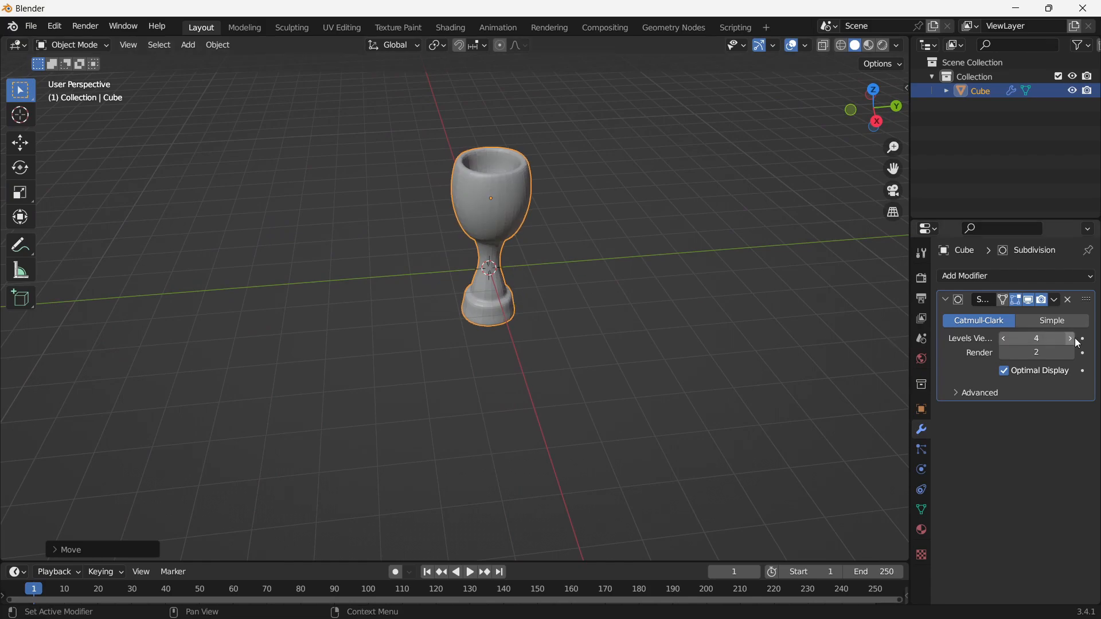
# Apply smooth shading to the goblet in Object Mode.
pyautogui.moveTo(497, 192); pyautogui.dragTo(424, 213, button='middle')
pyautogui.press('Tab')
pyautogui.press('Tab')
pyautogui.rightClick(513, 246)
pyautogui.click(515, 245)
# Move the goblet up about 1.6 m along the Z axis so its base rests at the ground grid.
pyautogui.moveTo(510, 193); pyautogui.dragTo(587, 232, button='middle')
pyautogui.press('g')
pyautogui.press('z')
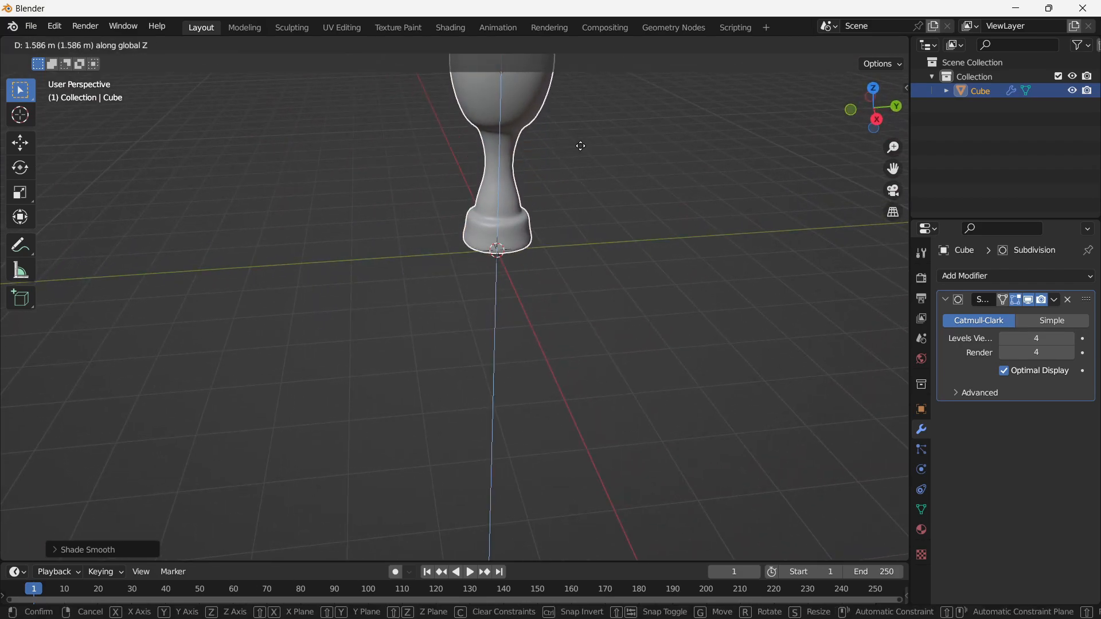
pyautogui.click(582, 145)
# Add a mesh plane beneath the goblet and scale it up into a large floor.
pyautogui.scroll(-3, 500, 239)
pyautogui.hotkey('shift', 'a')
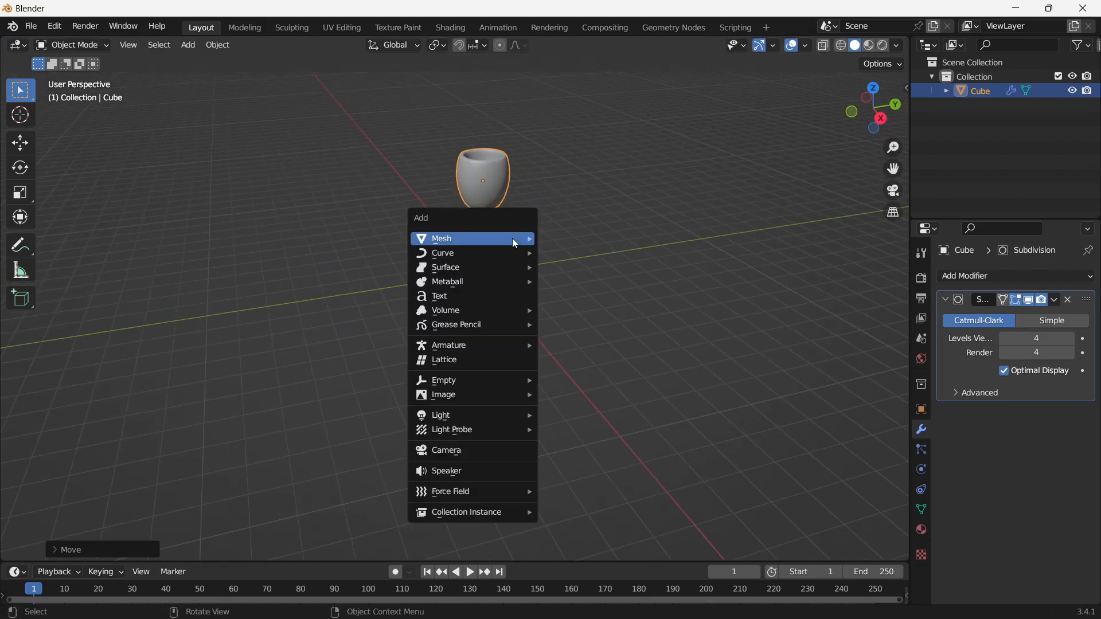
pyautogui.moveTo(511, 239)
pyautogui.click(565, 238)
pyautogui.press('s')
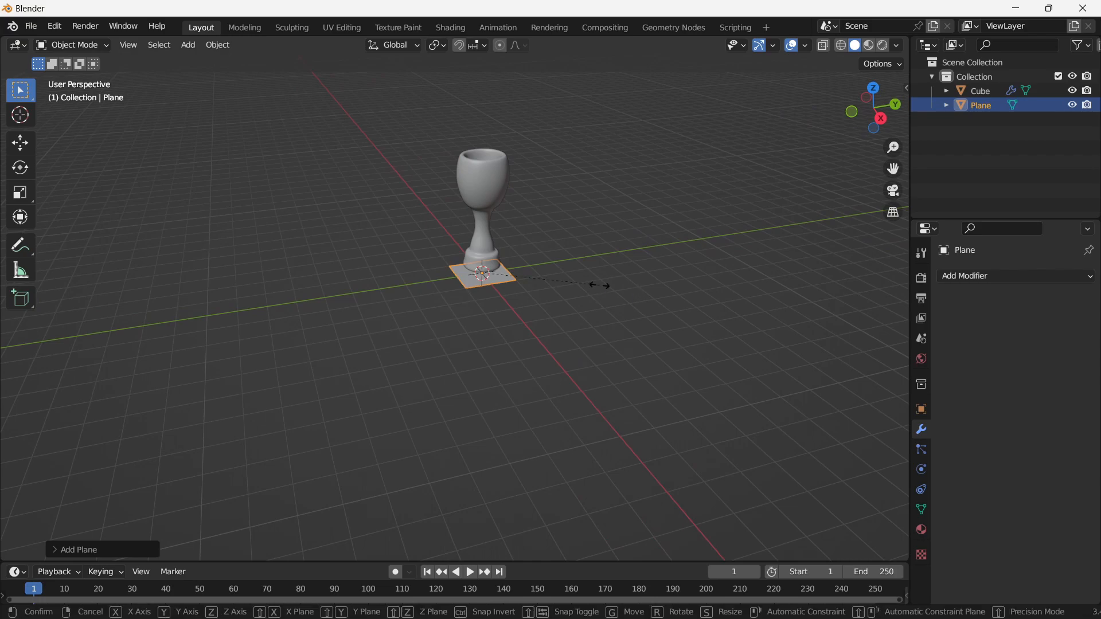
pyautogui.click(266, 341)
# Extrude the selected floor edges about 6 m upward along the Z axis to form three walls.
pyautogui.moveTo(462, 269); pyautogui.dragTo(495, 167, button='middle')
pyautogui.press('Tab')
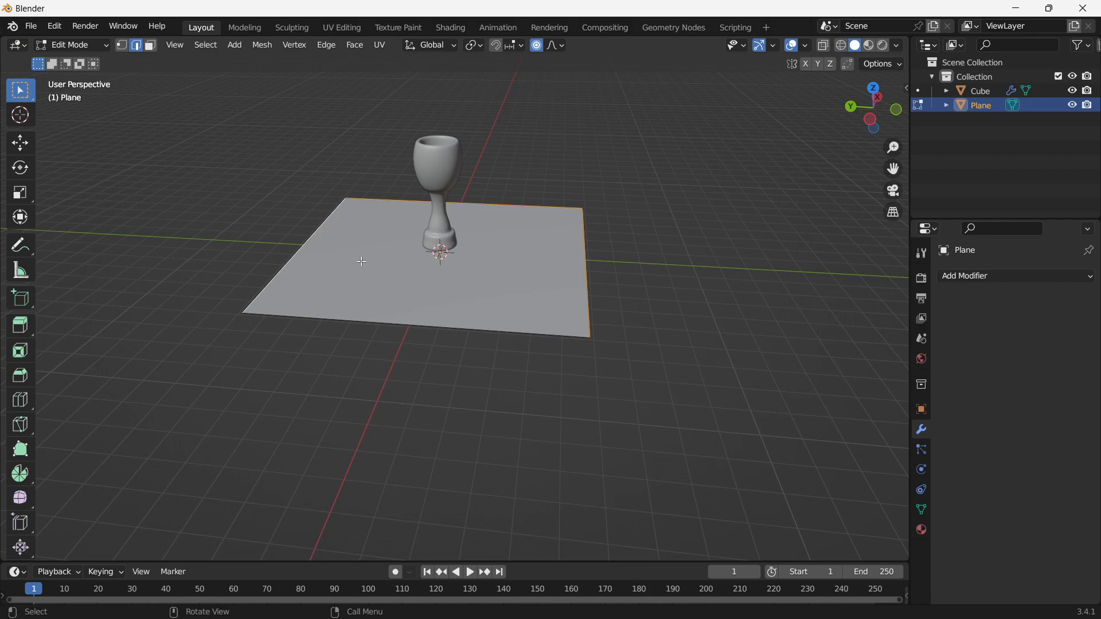
pyautogui.press('e')
pyautogui.press('z')
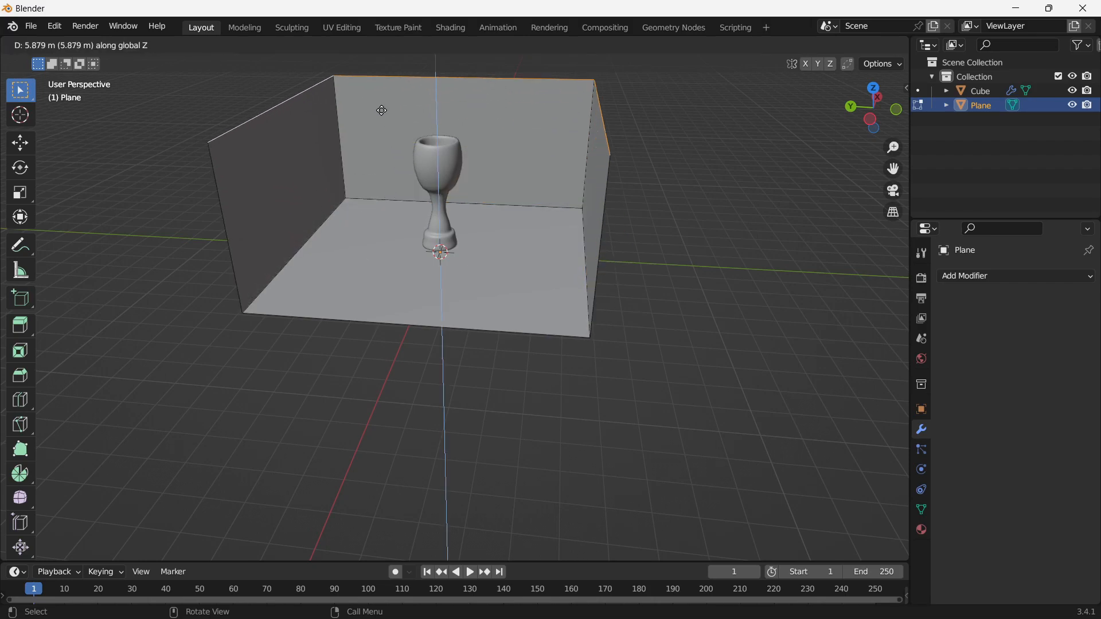
pyautogui.click(380, 102)
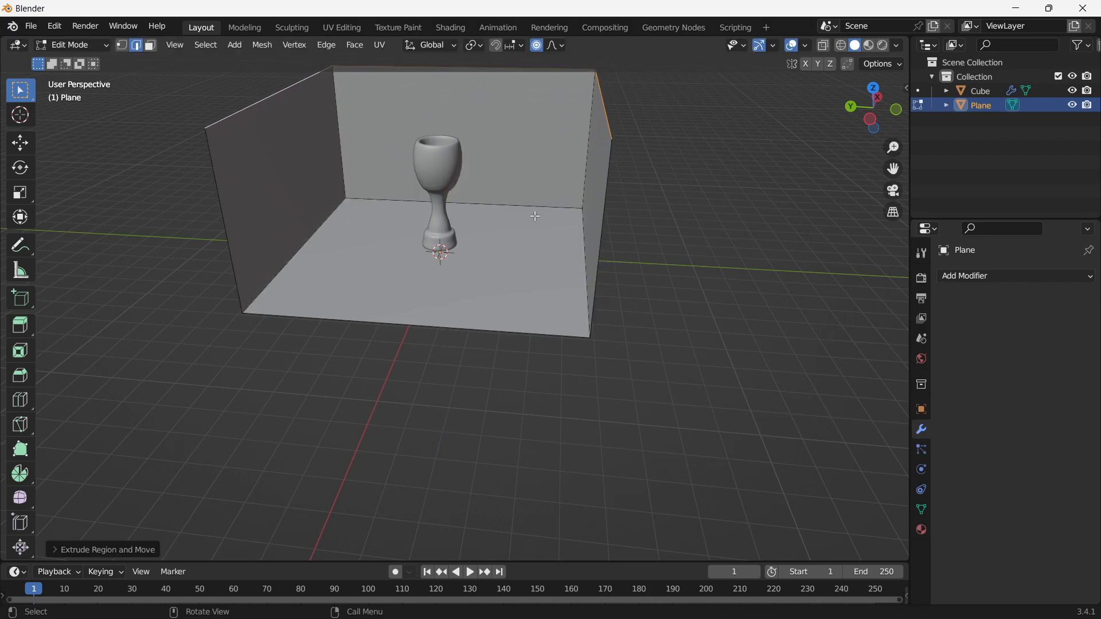
# Scale up the walls' top edges so the three walls flare outward.
pyautogui.press('s')
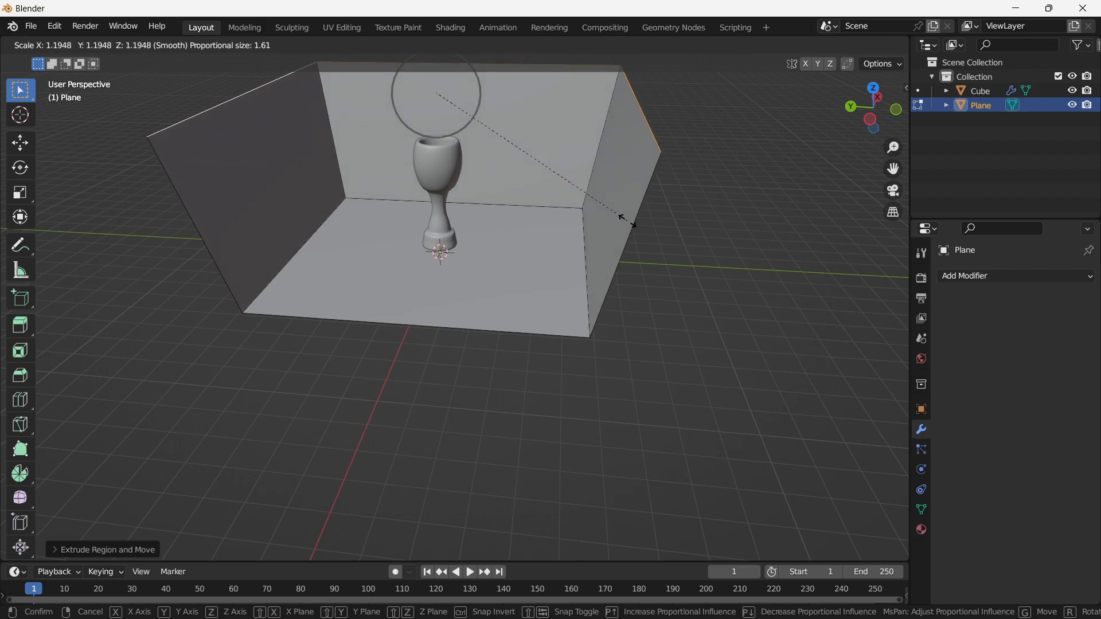
pyautogui.click(568, 222)
pyautogui.moveTo(567, 222); pyautogui.dragTo(494, 199, button='middle')
pyautogui.scroll(2, 488, 199)
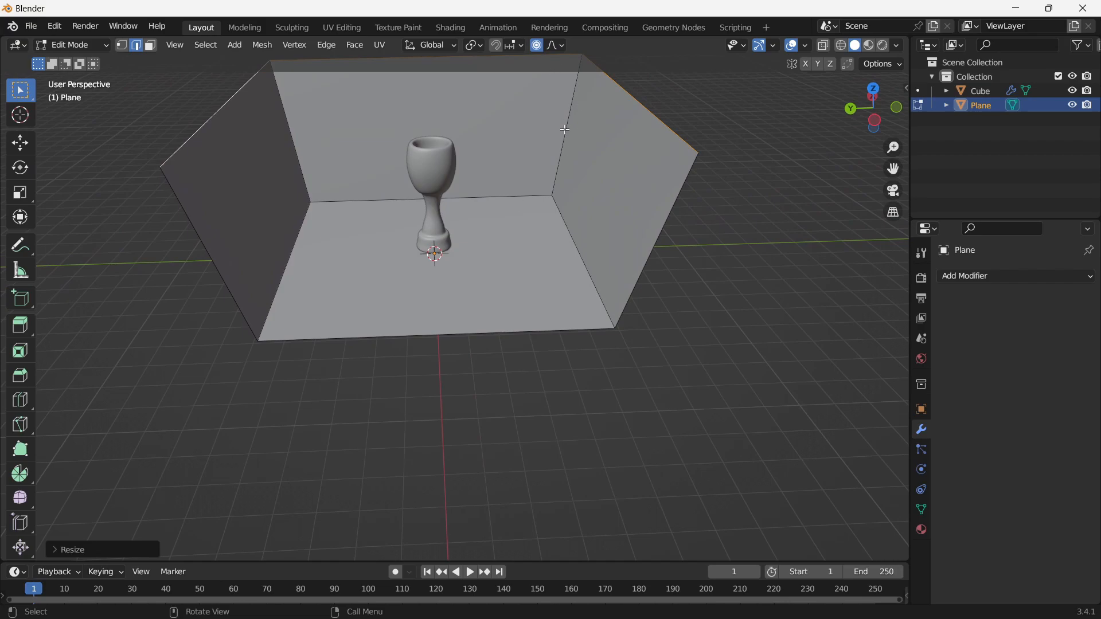
# Bevel the floor-to-wall edges and the vertical wall corners with 6 segments and a width of about 0.3 m.
pyautogui.click(520, 197)
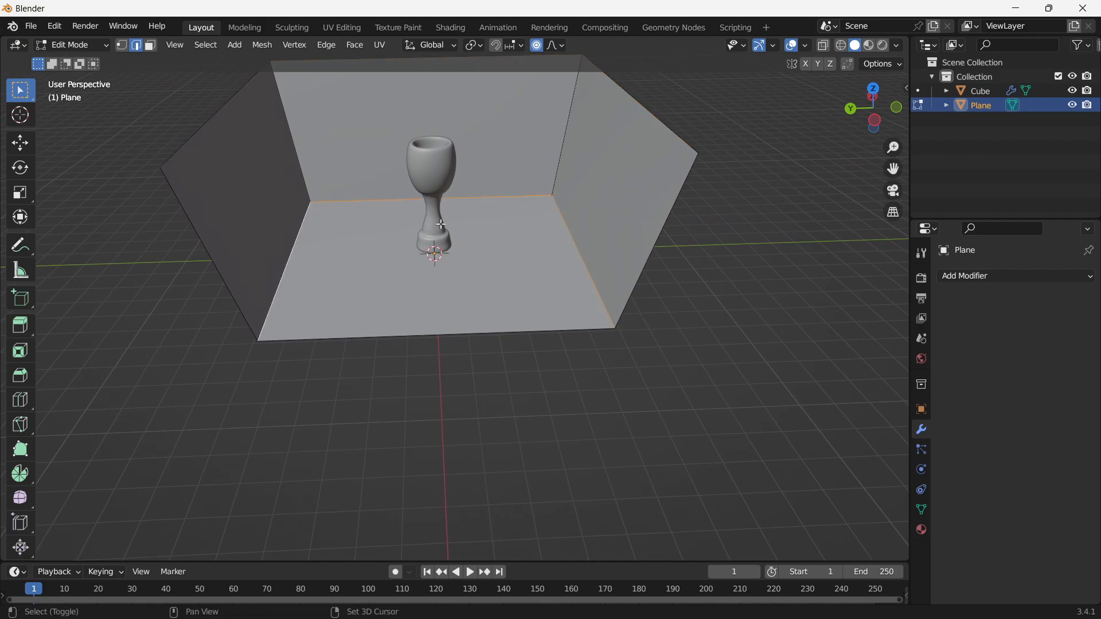
pyautogui.moveTo(292, 139); pyautogui.dragTo(427, 135, button='middle')
pyautogui.hotkey('ctrl', 'b')
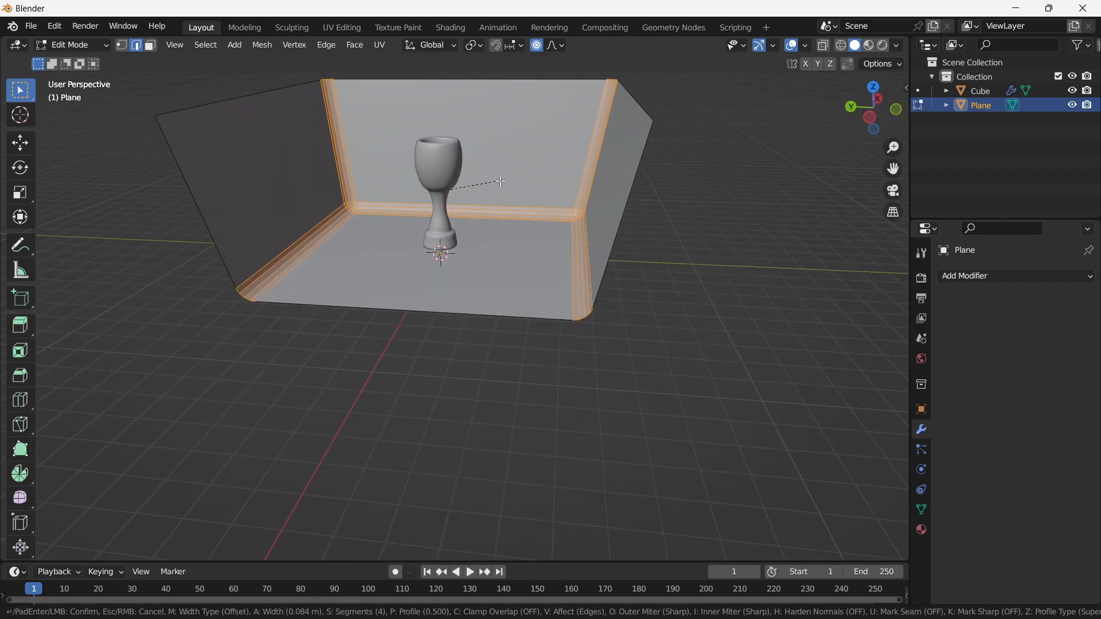
pyautogui.scroll(3, 510, 192)
pyautogui.scroll(2, 528, 203)
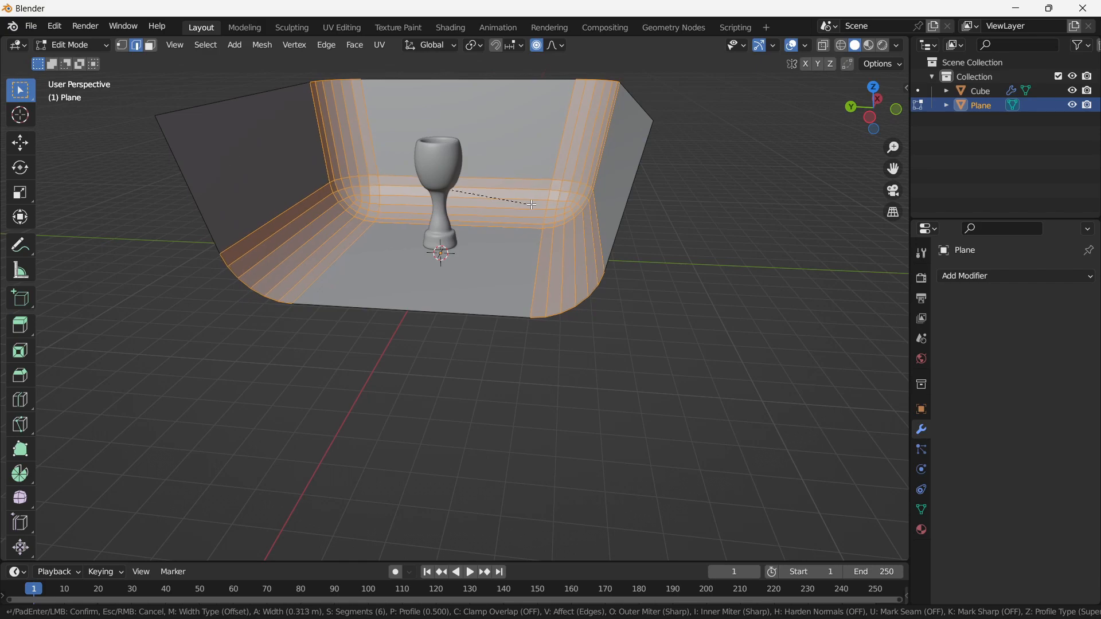
pyautogui.click(543, 207)
# Return to Object Mode and apply smooth shading to the room backdrop.
pyautogui.moveTo(544, 207); pyautogui.dragTo(513, 174, button='middle')
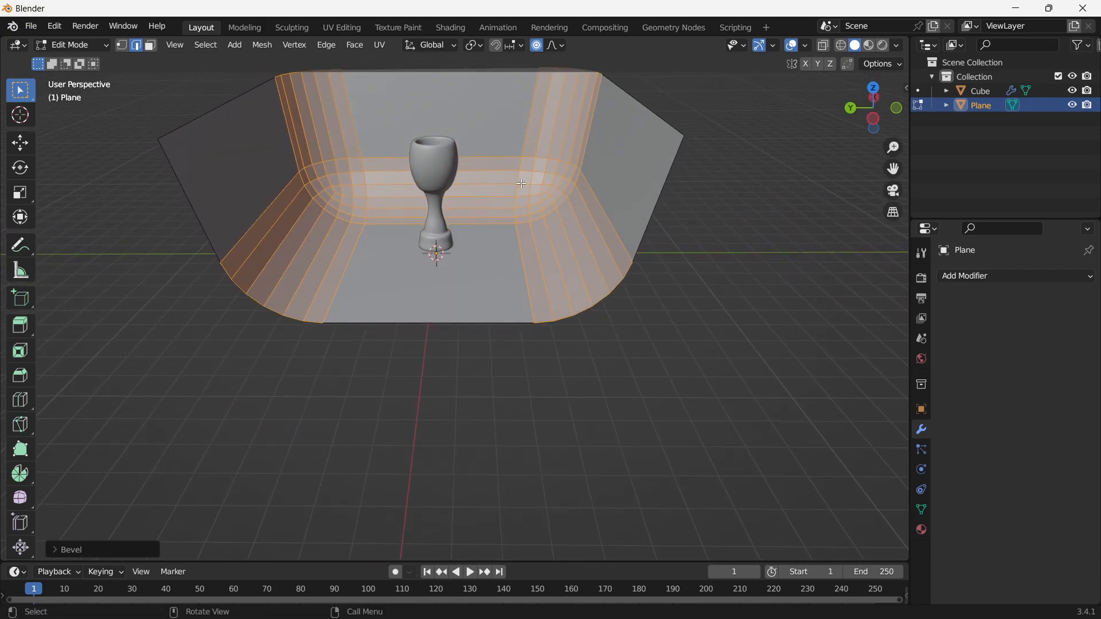
pyautogui.press('Tab')
pyautogui.rightClick(529, 190)
pyautogui.click(530, 189)
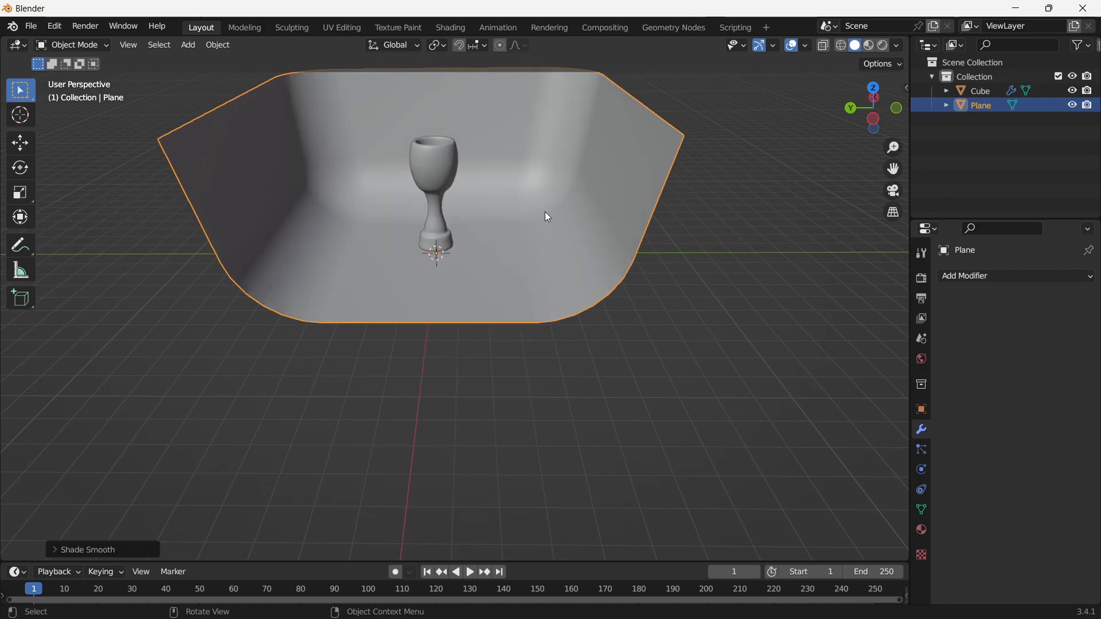
# Select the goblet and apply smooth shading to it.
pyautogui.click(470, 211)
pyautogui.moveTo(485, 189); pyautogui.dragTo(477, 230, button='middle')
pyautogui.rightClick(474, 185)
pyautogui.click(474, 181)
pyautogui.scroll(-2, 442, 129)
pyautogui.scroll(4, 455, 176)
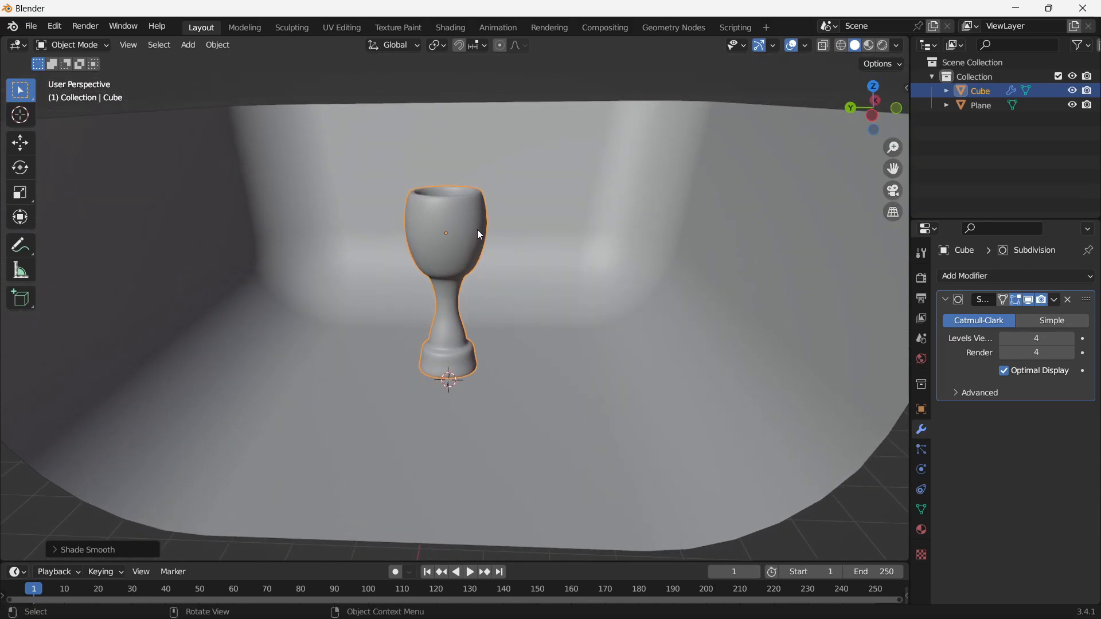
# Switch the viewport to Material Preview shading and frame the goblet up close.
pyautogui.click(869, 47)
pyautogui.scroll(-3, 474, 259)
pyautogui.scroll(4, 473, 262)
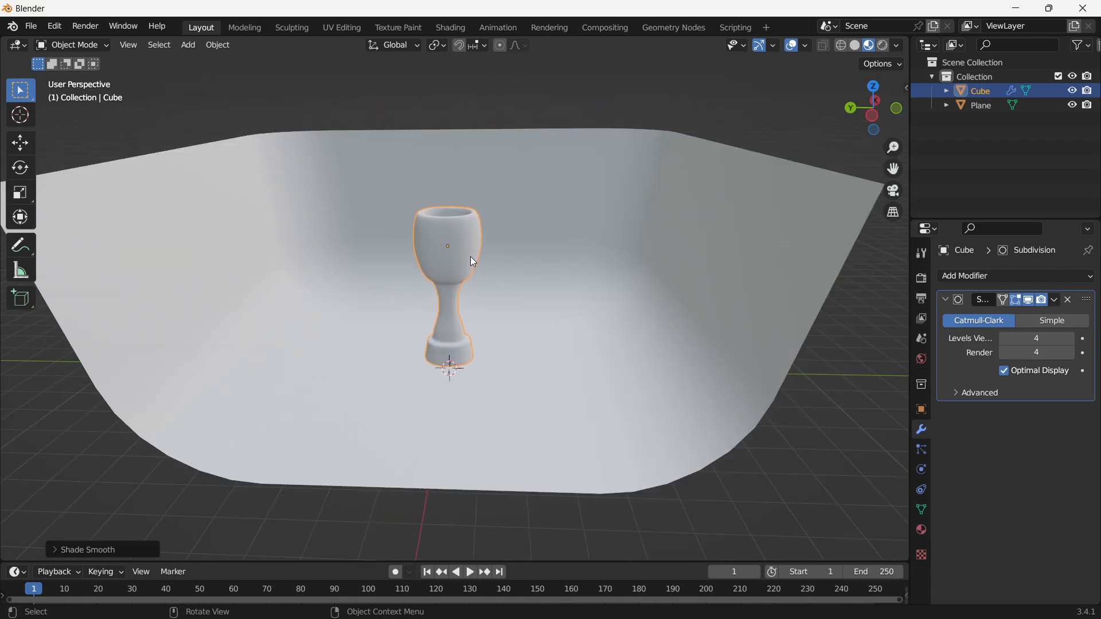
pyautogui.scroll(2, 460, 238)
pyautogui.moveTo(457, 243); pyautogui.dragTo(503, 251, button='middle')
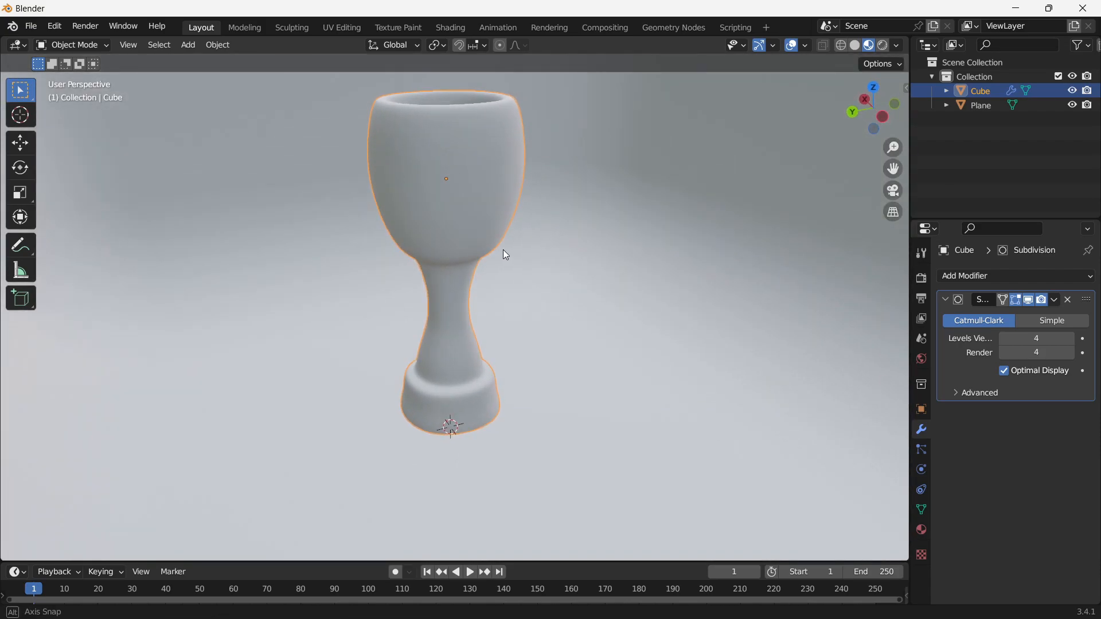
# Assign the existing material named Material to the goblet.
pyautogui.click(921, 530)
pyautogui.click(947, 337)
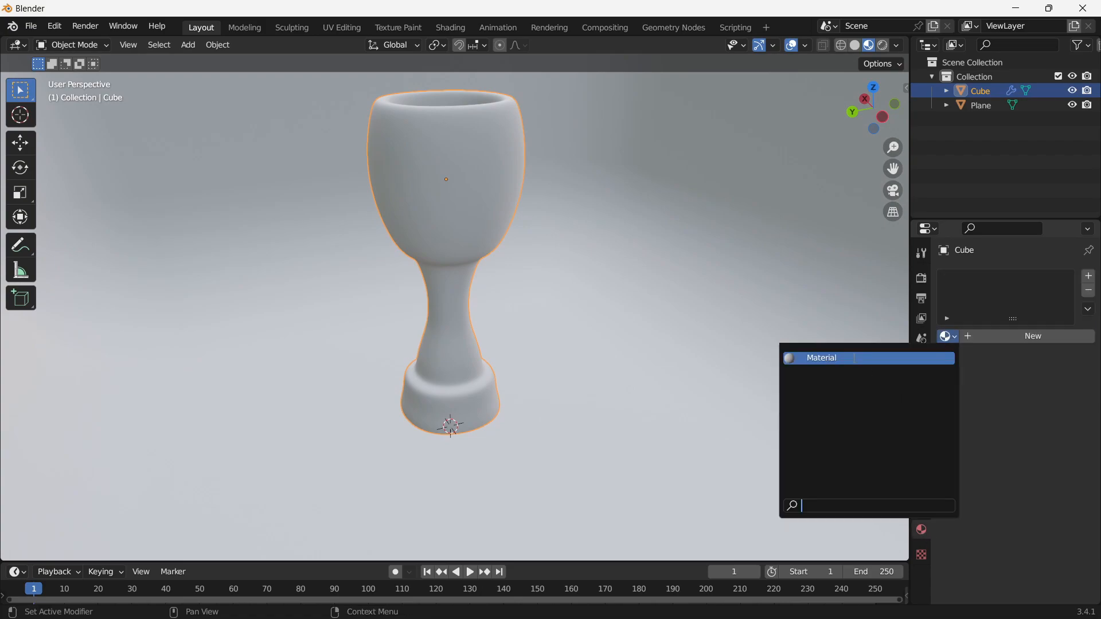
pyautogui.click(855, 359)
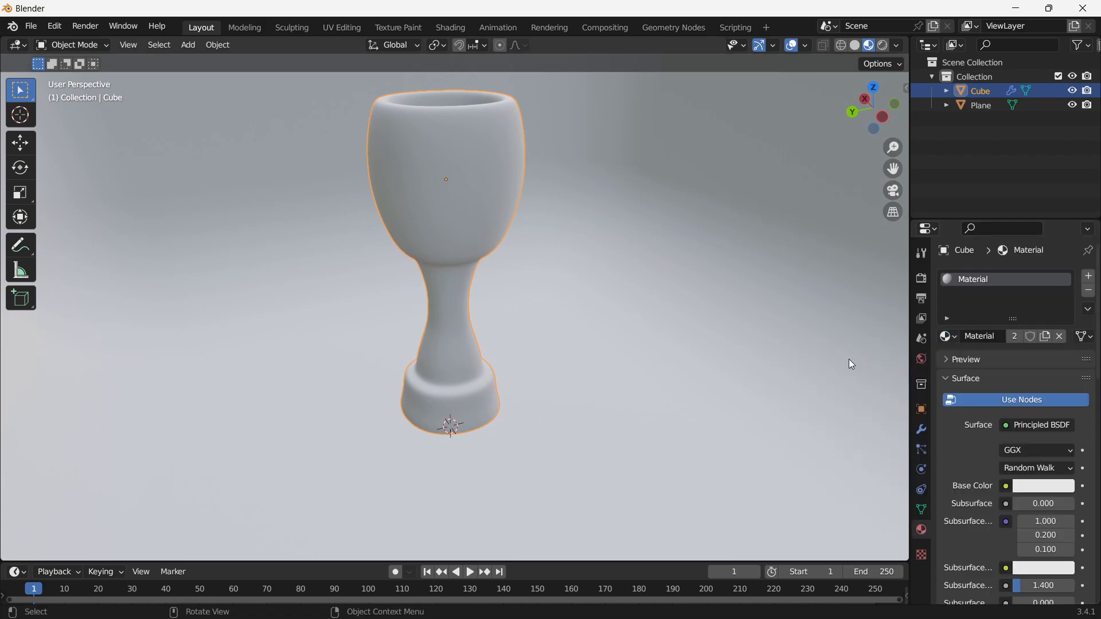
# Set the base color of the goblet's material to a saturated golden orange.
pyautogui.click(1033, 487)
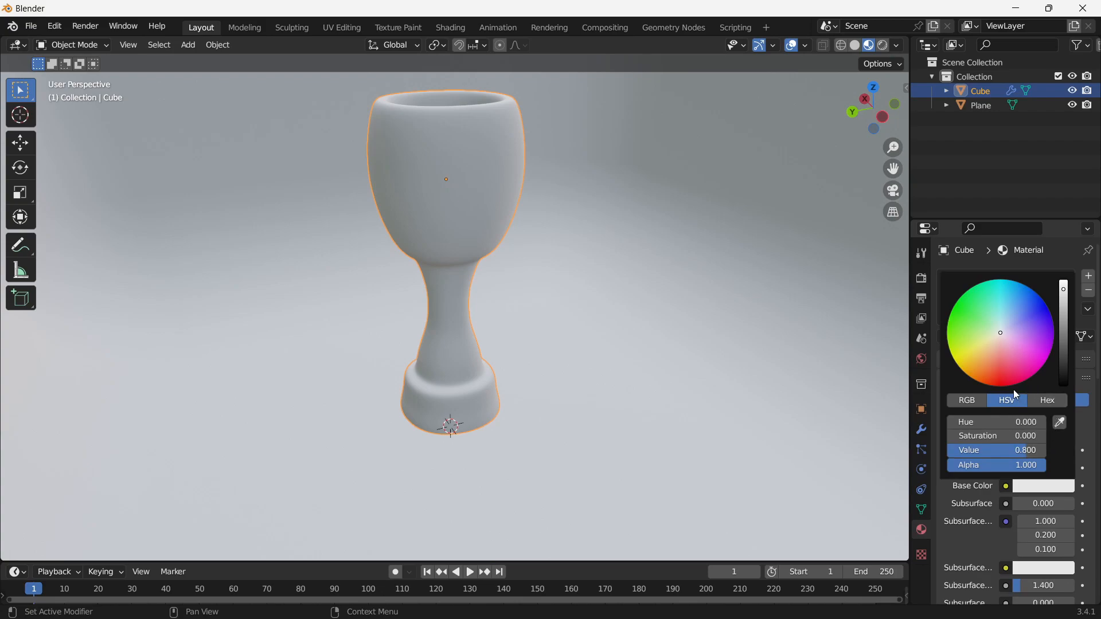
pyautogui.moveTo(989, 337); pyautogui.dragTo(982, 355)
pyautogui.moveTo(982, 364); pyautogui.dragTo(964, 374)
pyautogui.moveTo(618, 359); pyautogui.dragTo(854, 119, button='middle')
pyautogui.scroll(-5, 444, 240)
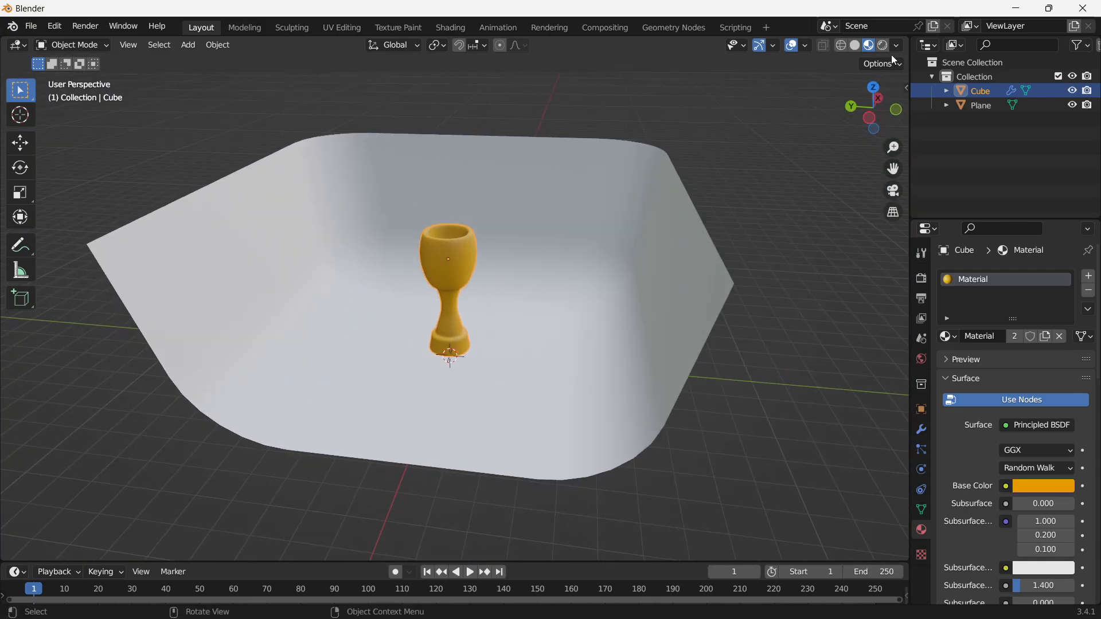
# Switch the viewport to Rendered shading and set the render engine to Cycles.
pyautogui.press('z')
pyautogui.press('8')
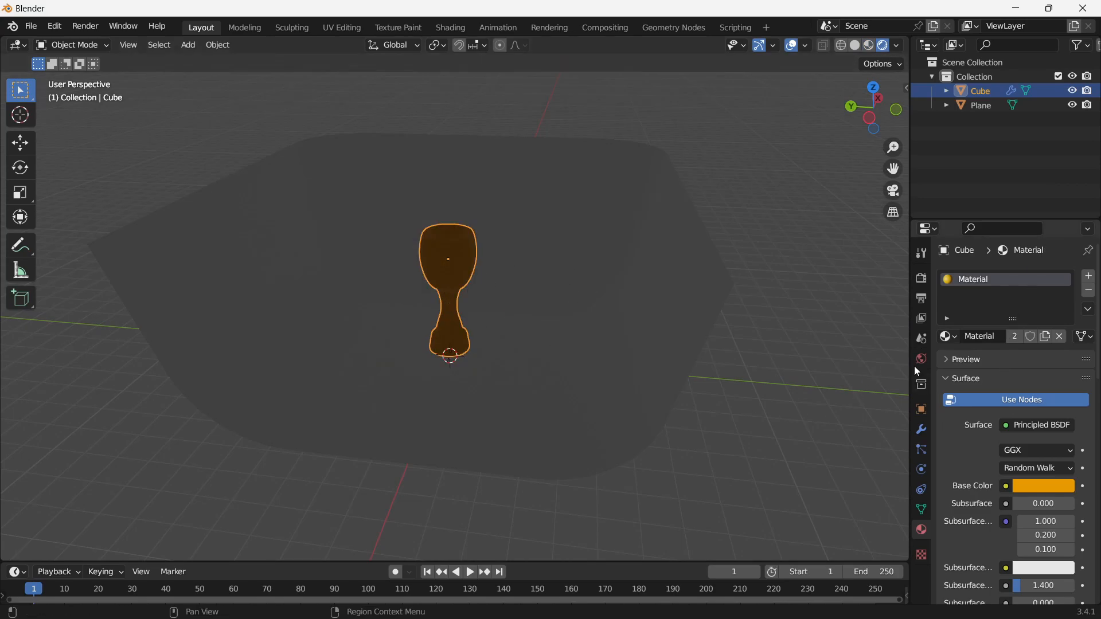
pyautogui.click(922, 299)
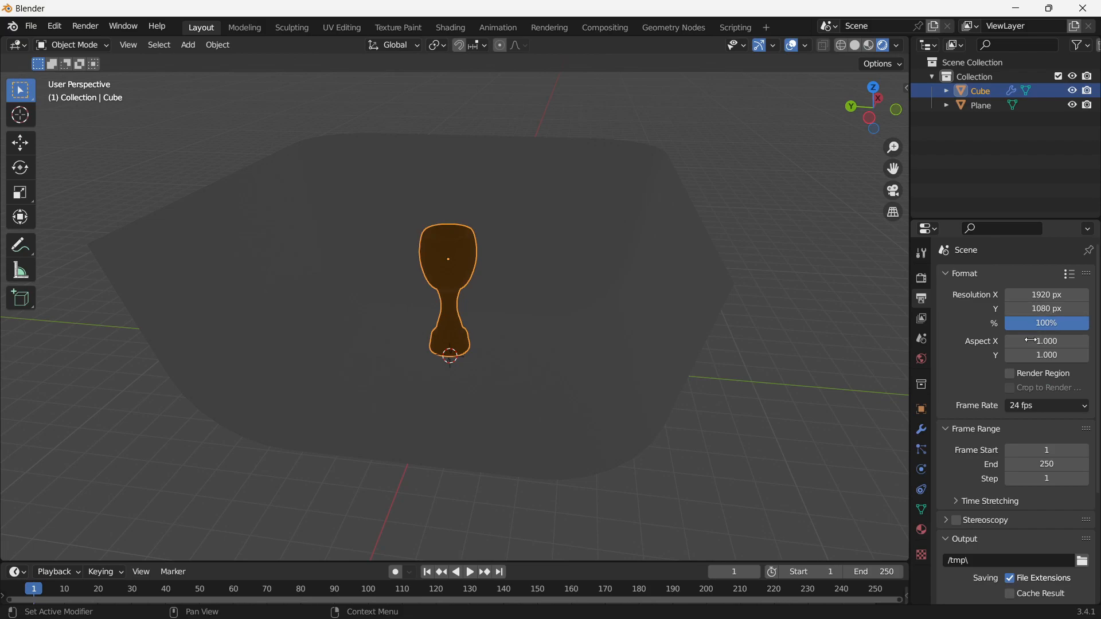
pyautogui.click(923, 321)
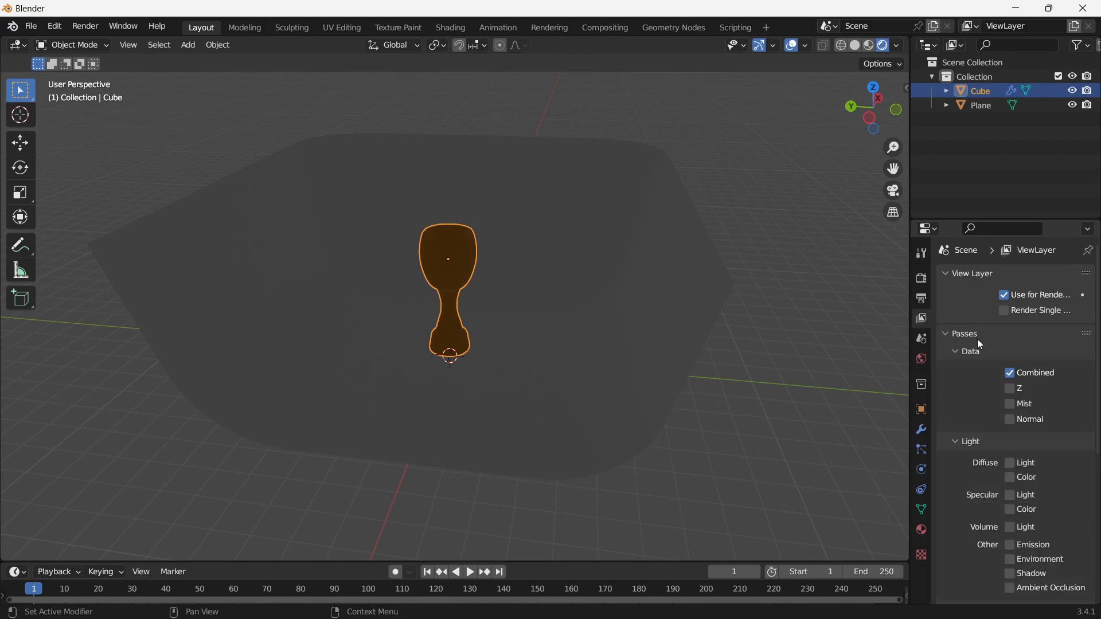
pyautogui.scroll(-2, 1041, 332)
pyautogui.scroll(2, 1041, 331)
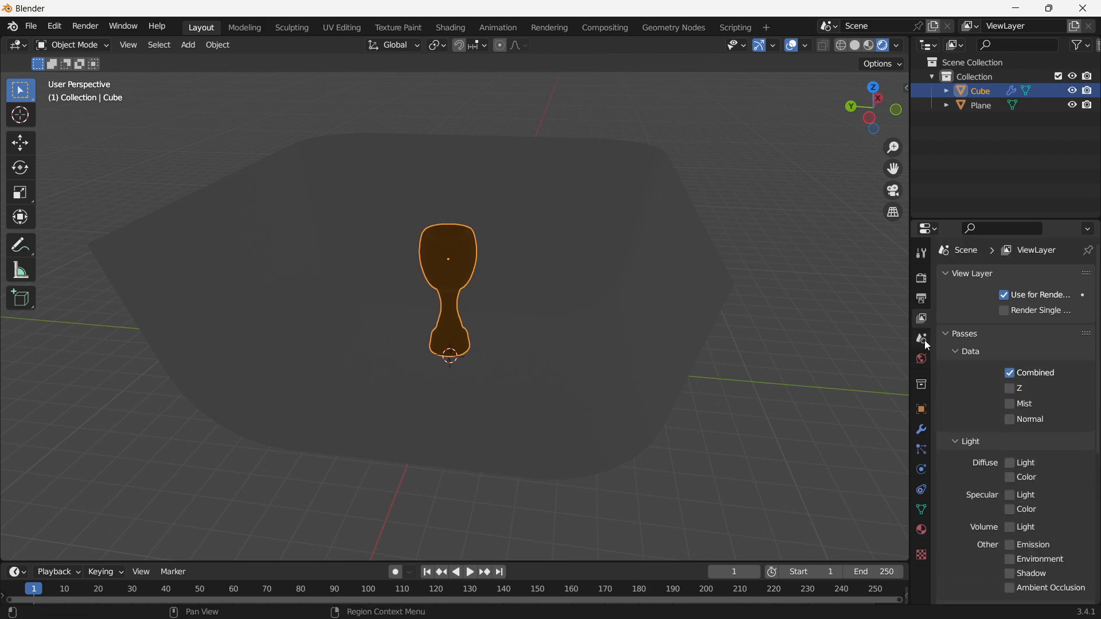
pyautogui.click(919, 278)
pyautogui.click(1033, 280)
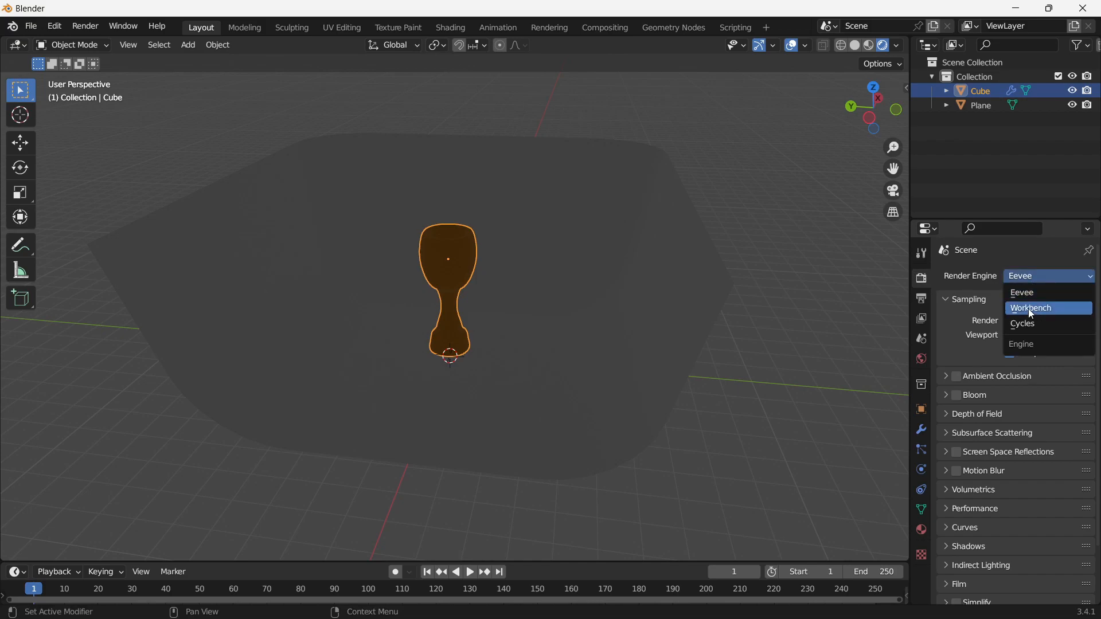
pyautogui.click(1025, 325)
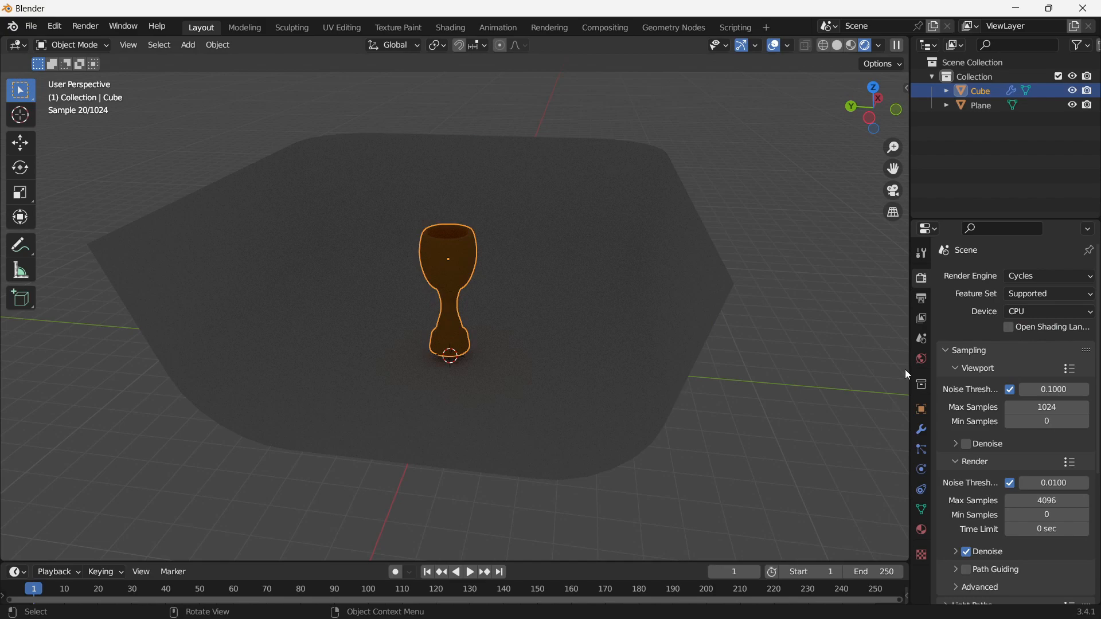
# Use an Environment Texture for the world background color and load the brown photo studio image into it.
pyautogui.click(921, 359)
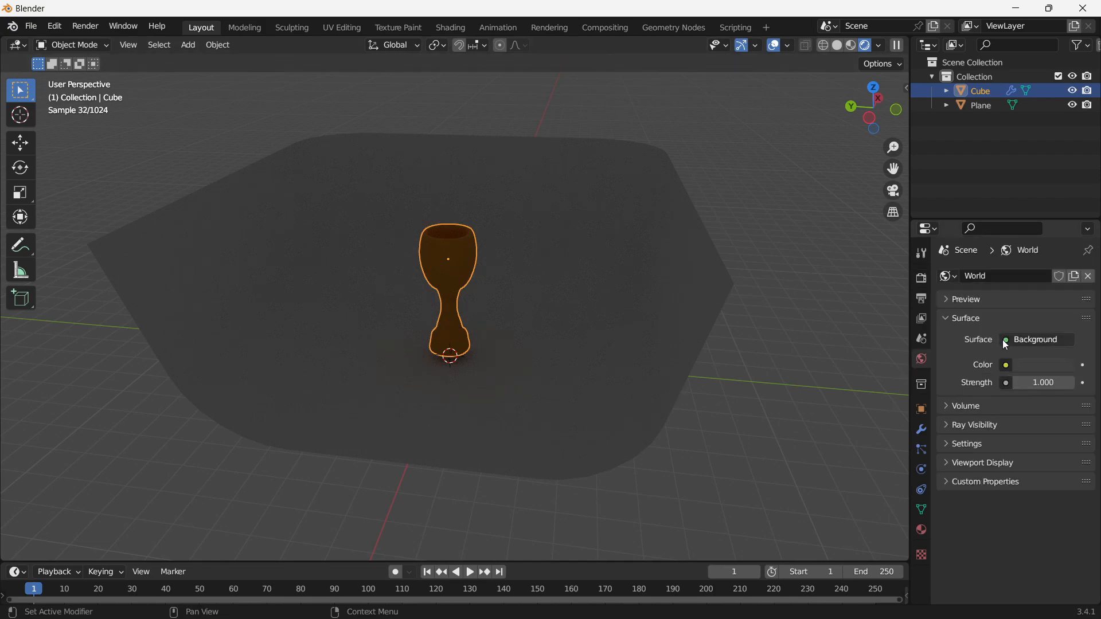
pyautogui.click(1006, 366)
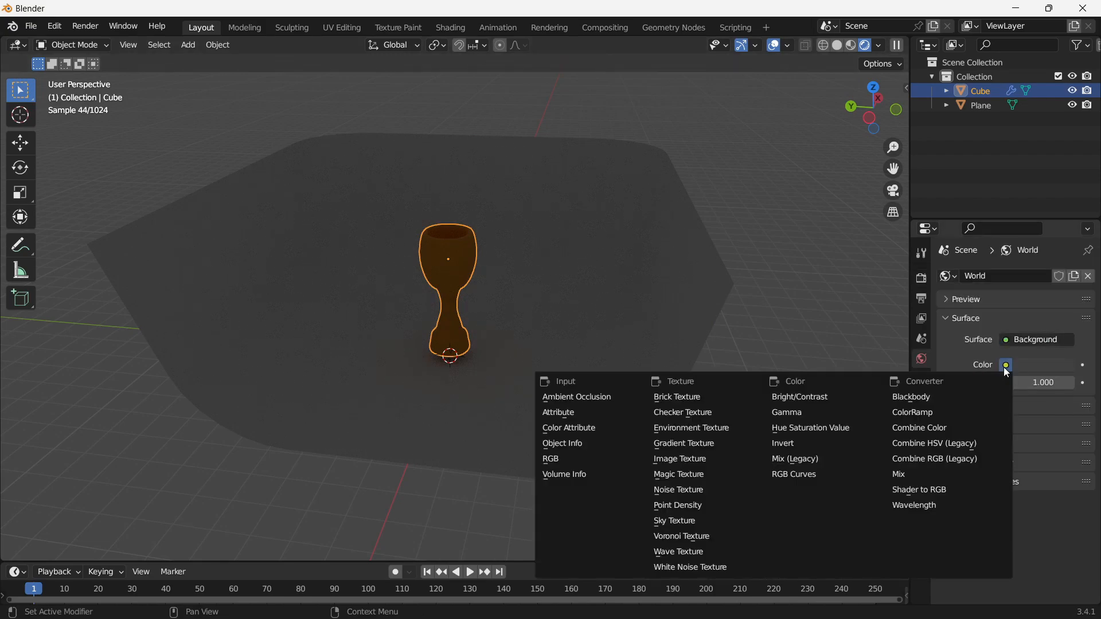
pyautogui.click(686, 428)
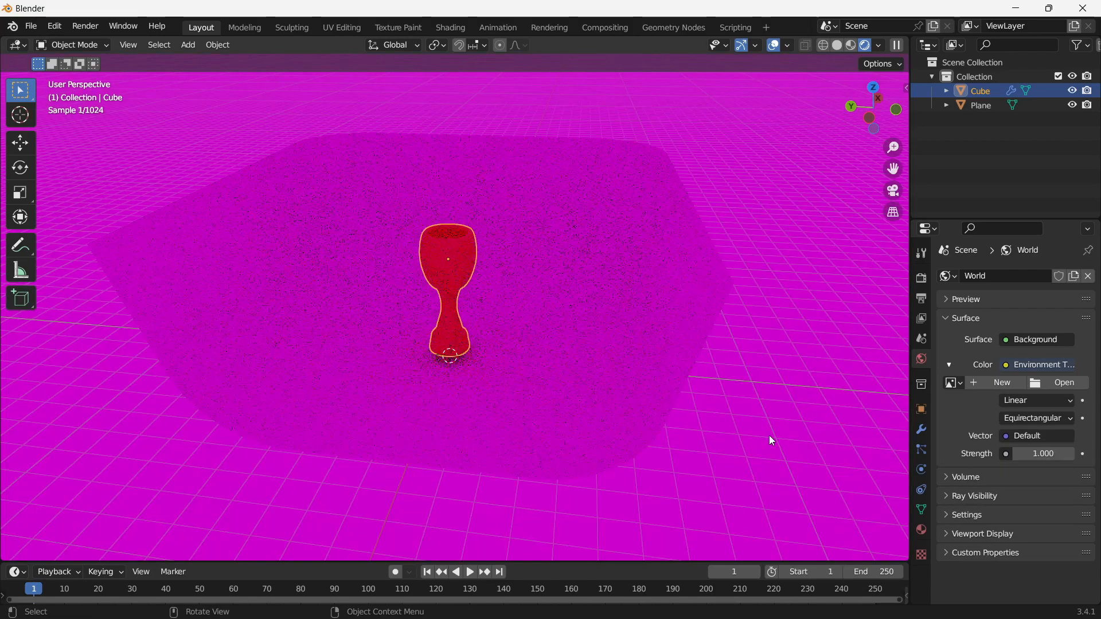
pyautogui.click(1062, 383)
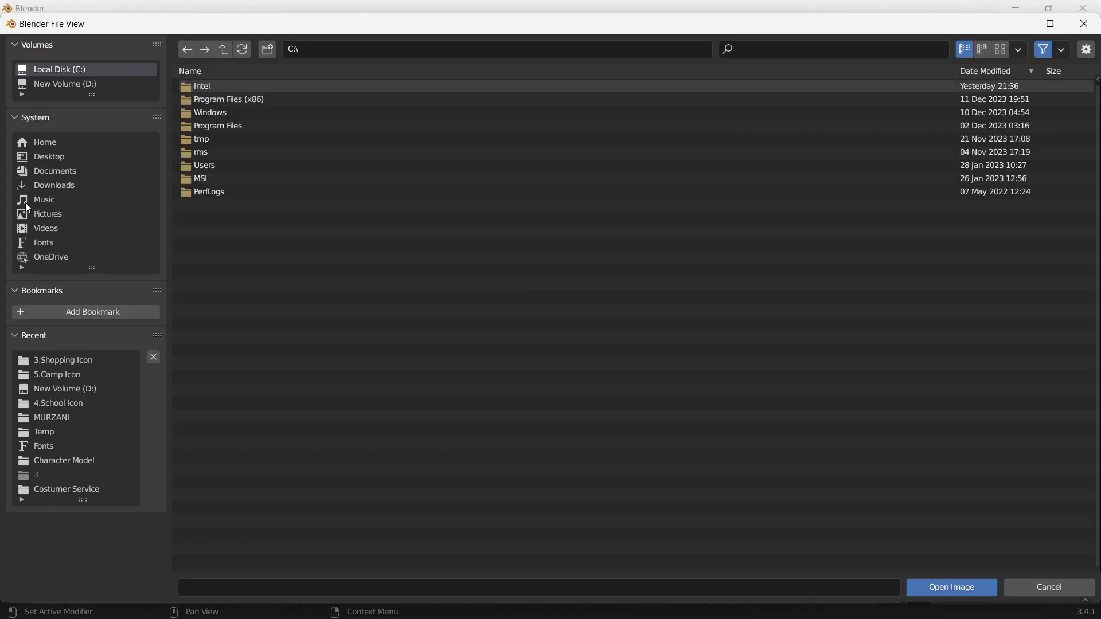
pyautogui.click(60, 85)
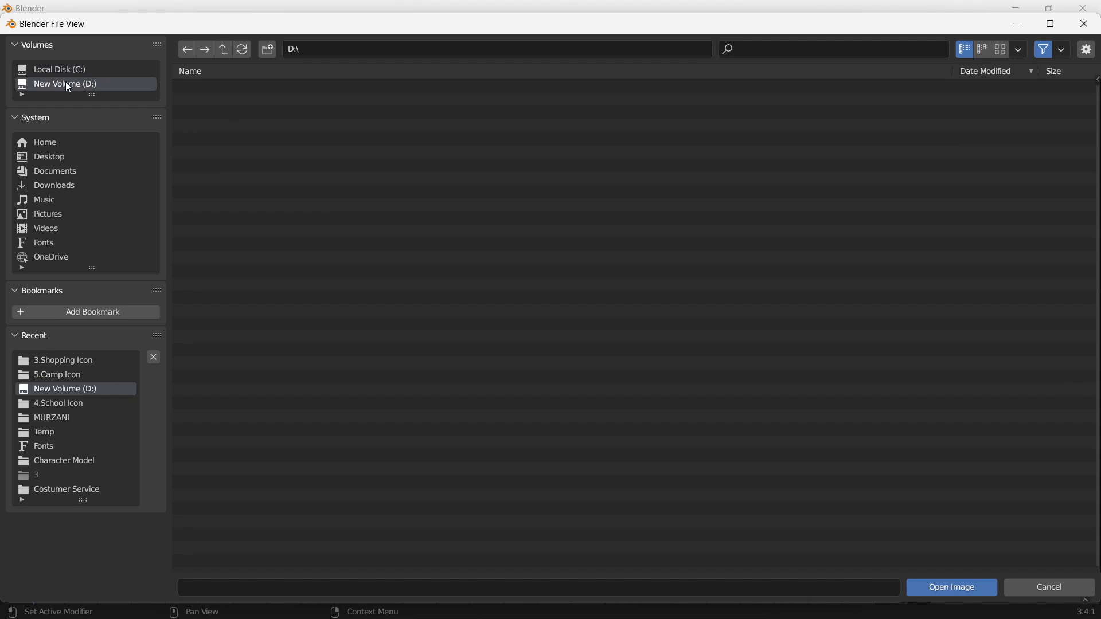
pyautogui.press('Escape')
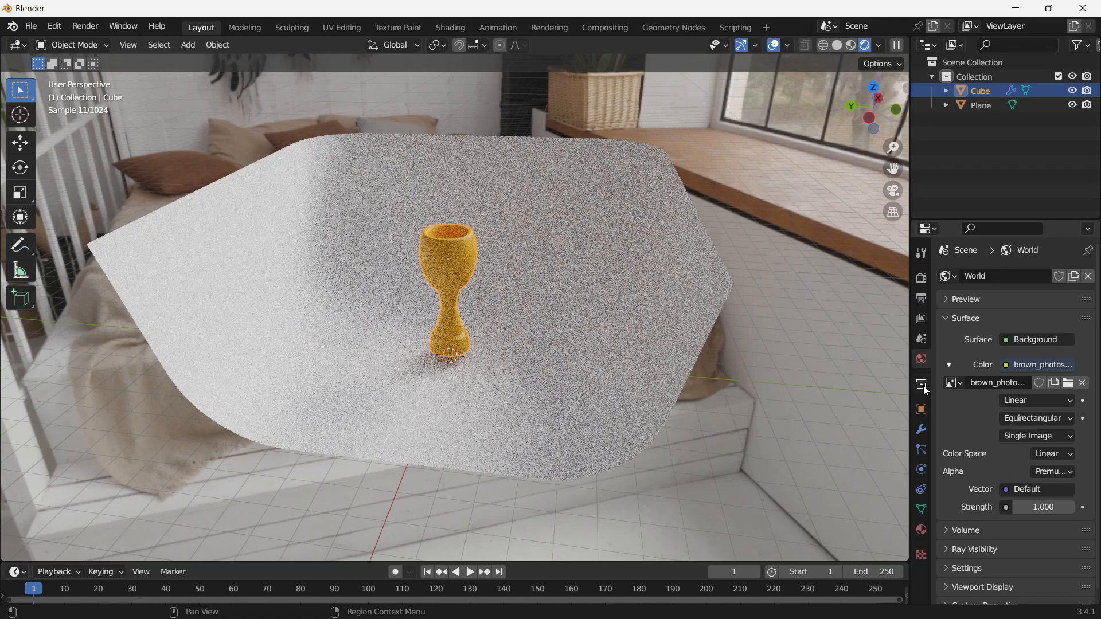
# Enable the Transparent film option in the render settings to hide the environment background.
pyautogui.click(920, 278)
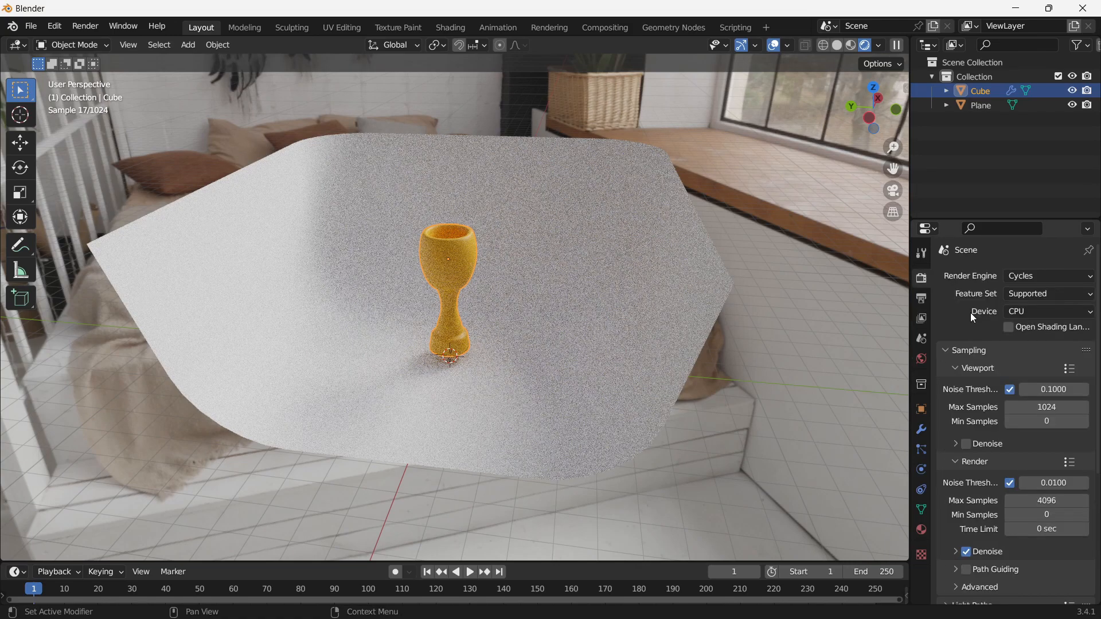
pyautogui.scroll(-8, 973, 317)
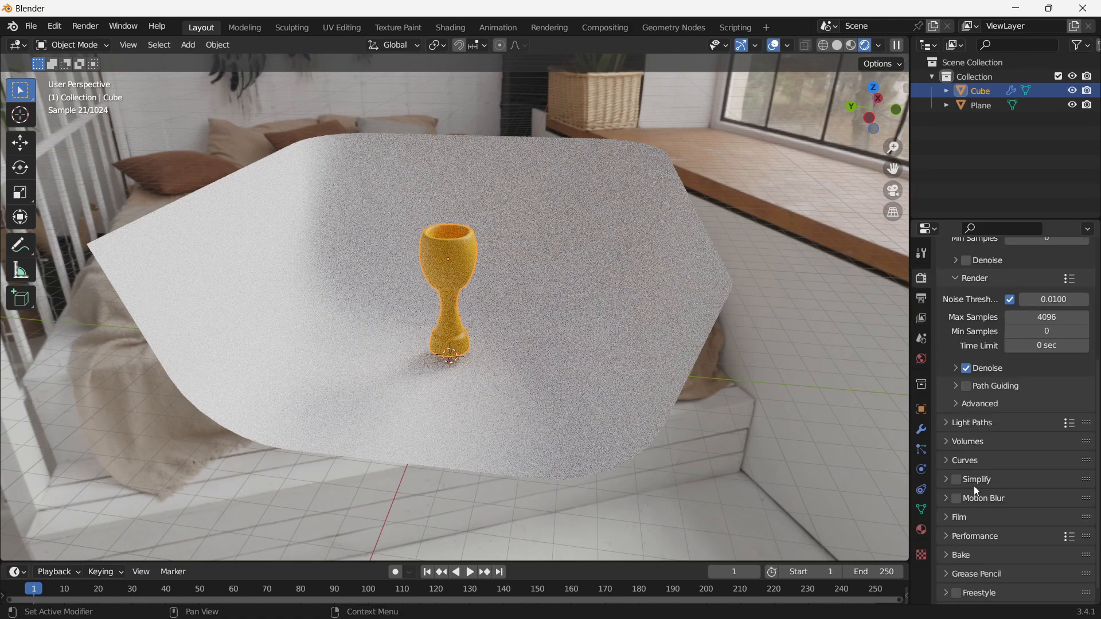
pyautogui.scroll(-1, 974, 486)
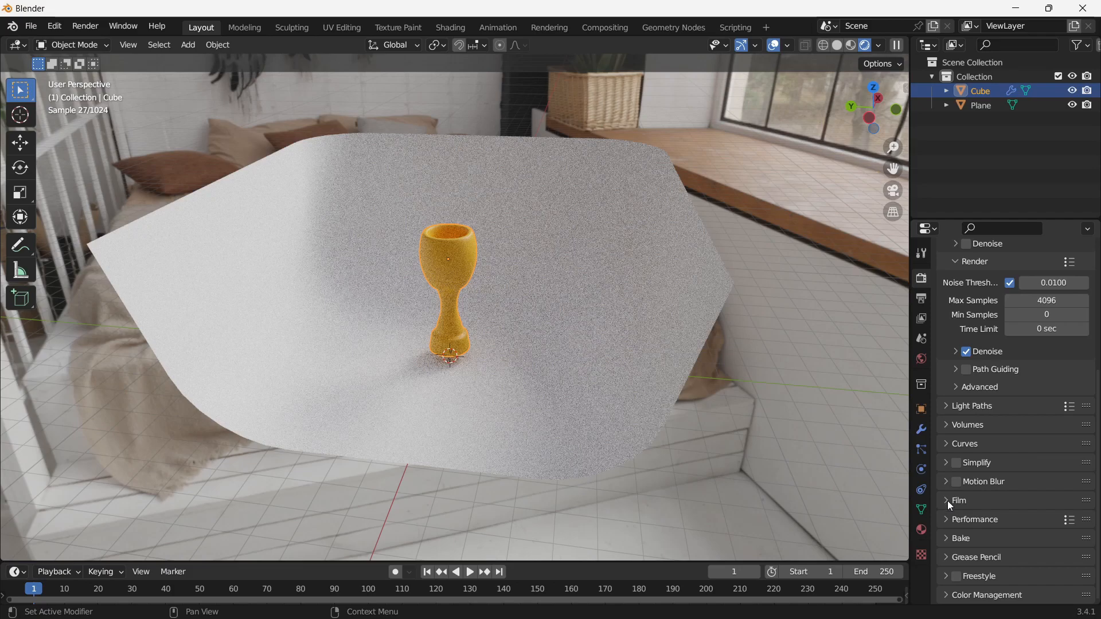
pyautogui.click(947, 500)
pyautogui.scroll(-3, 947, 500)
pyautogui.click(965, 534)
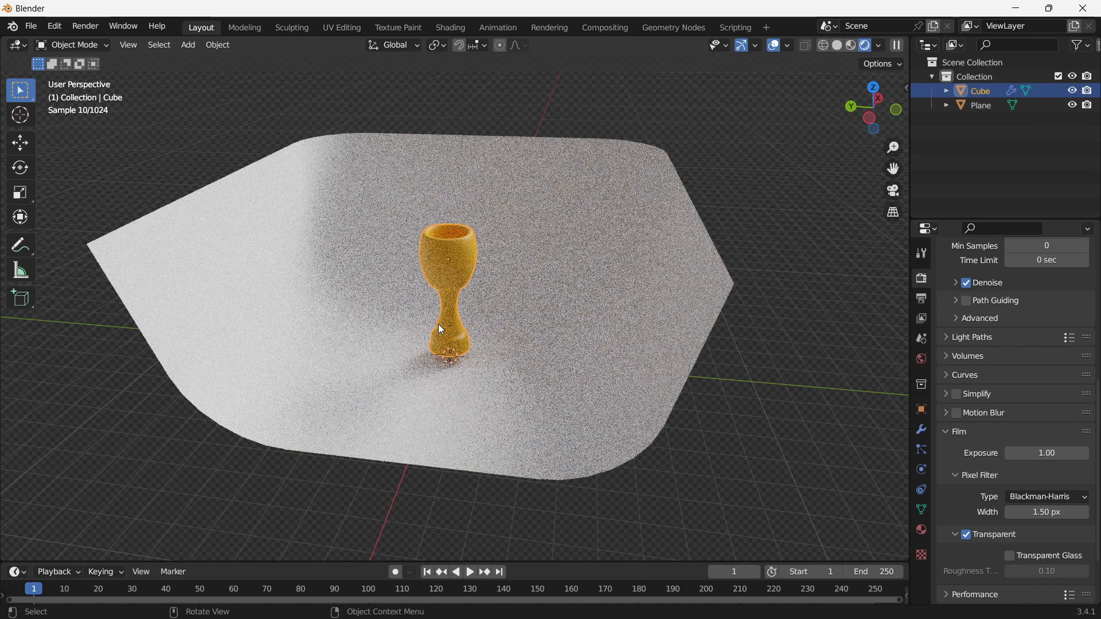
# Add a camera to the scene.
pyautogui.scroll(3, 438, 325)
pyautogui.hotkey('shift', 'a')
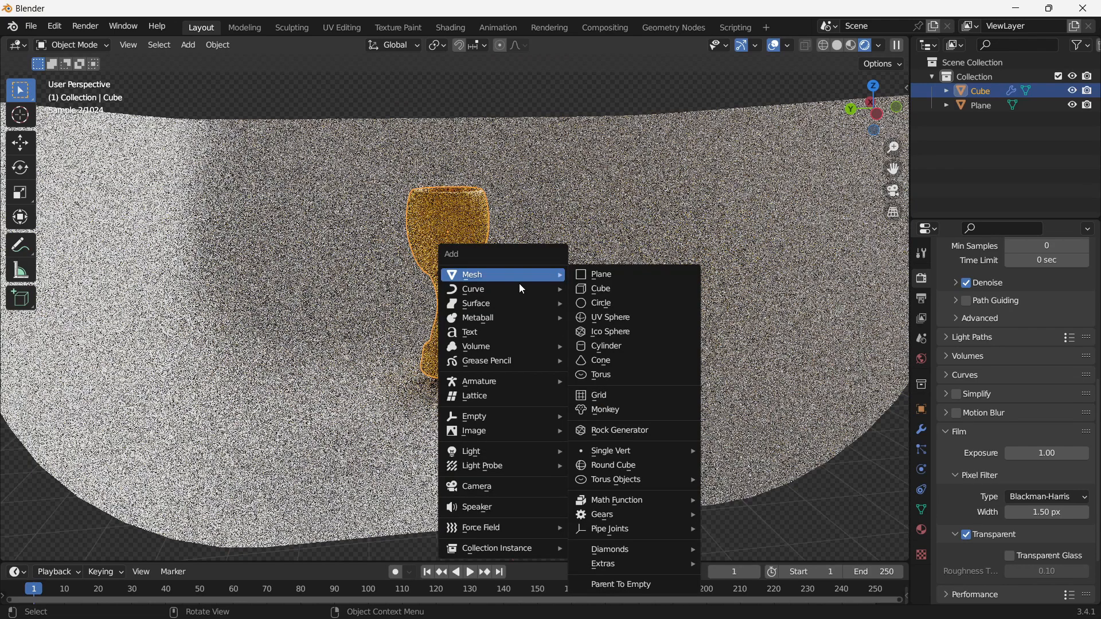
pyautogui.moveTo(479, 468)
pyautogui.click(479, 486)
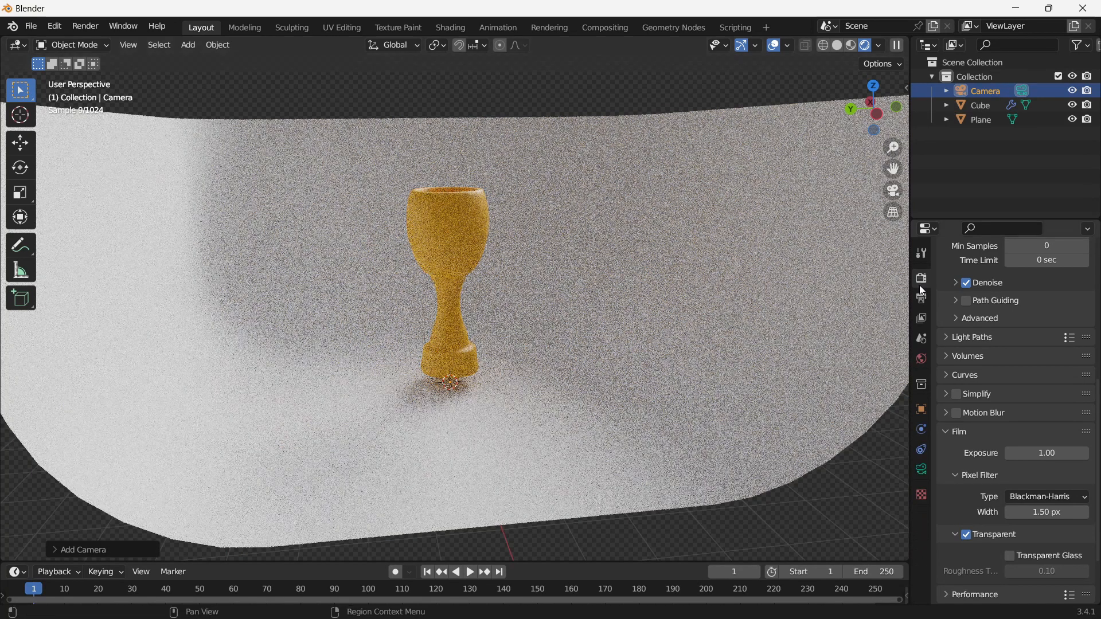
# Set the render output resolution to 2500 px in X and 2500 px in Y.
pyautogui.click(922, 304)
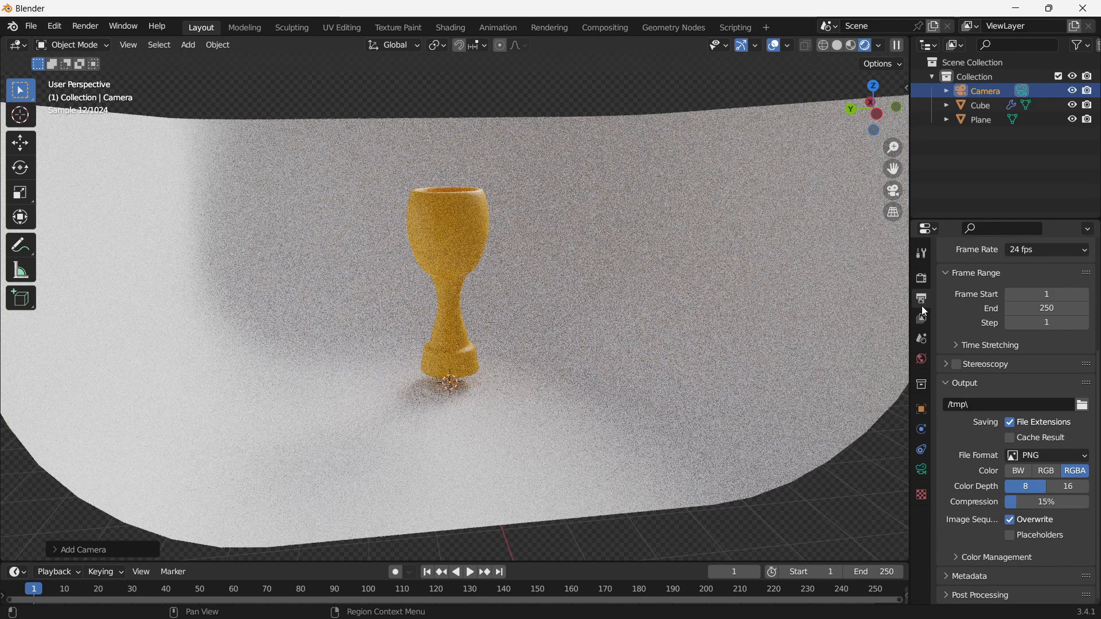
pyautogui.click(921, 279)
pyautogui.scroll(5, 1023, 302)
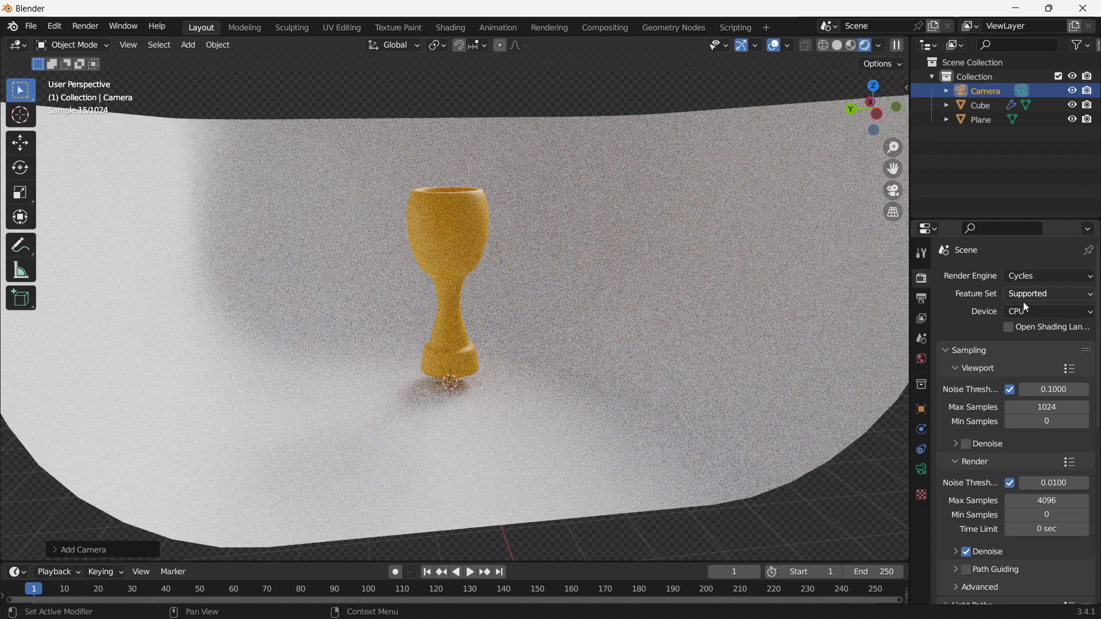
pyautogui.click(920, 321)
pyautogui.click(920, 299)
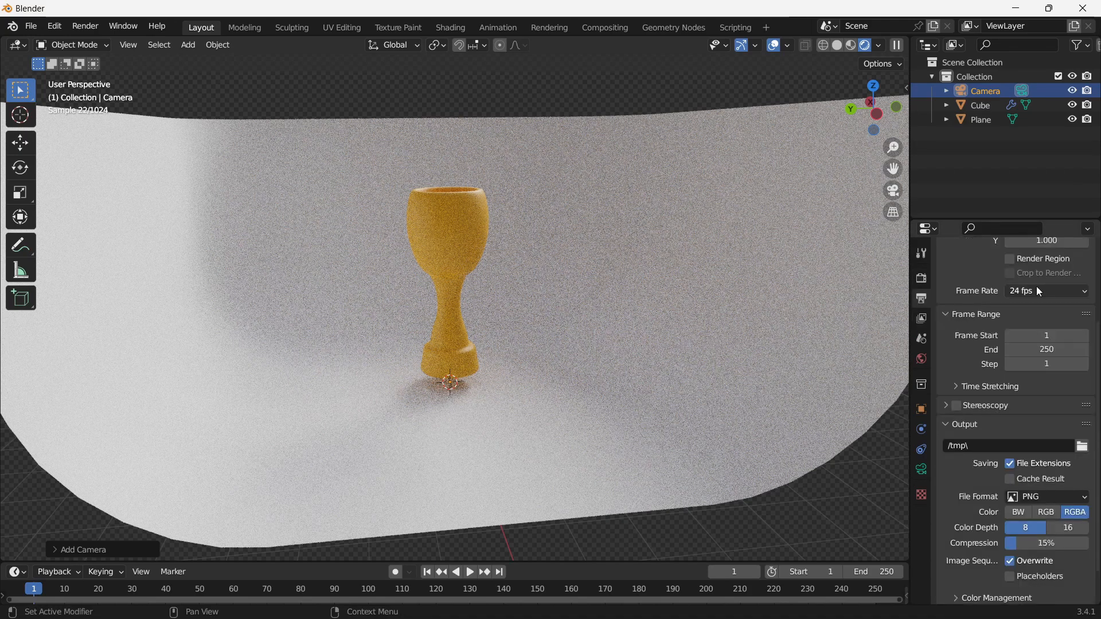
pyautogui.scroll(5, 1038, 289)
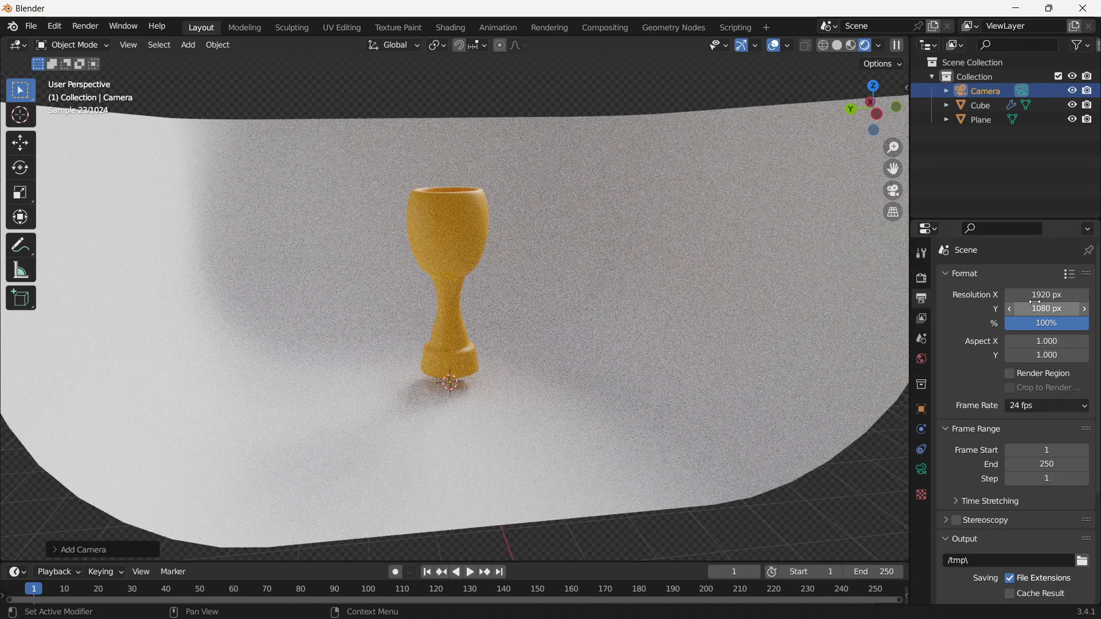
pyautogui.click(1035, 294)
pyautogui.write('2500')
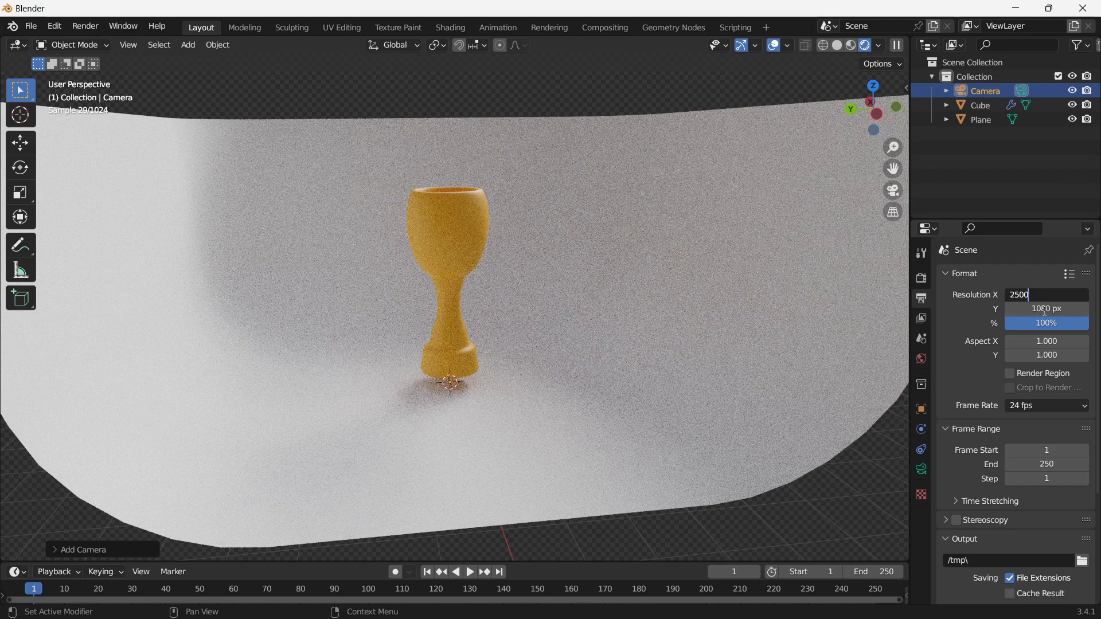
pyautogui.click(1044, 311)
pyautogui.write('2500')
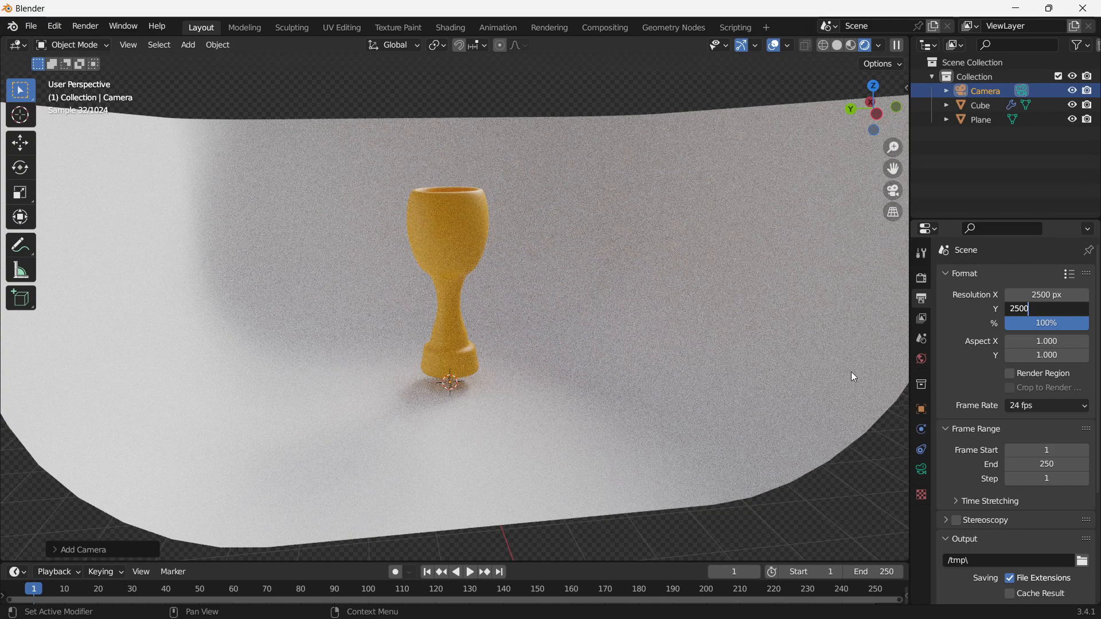
pyautogui.press('Return')
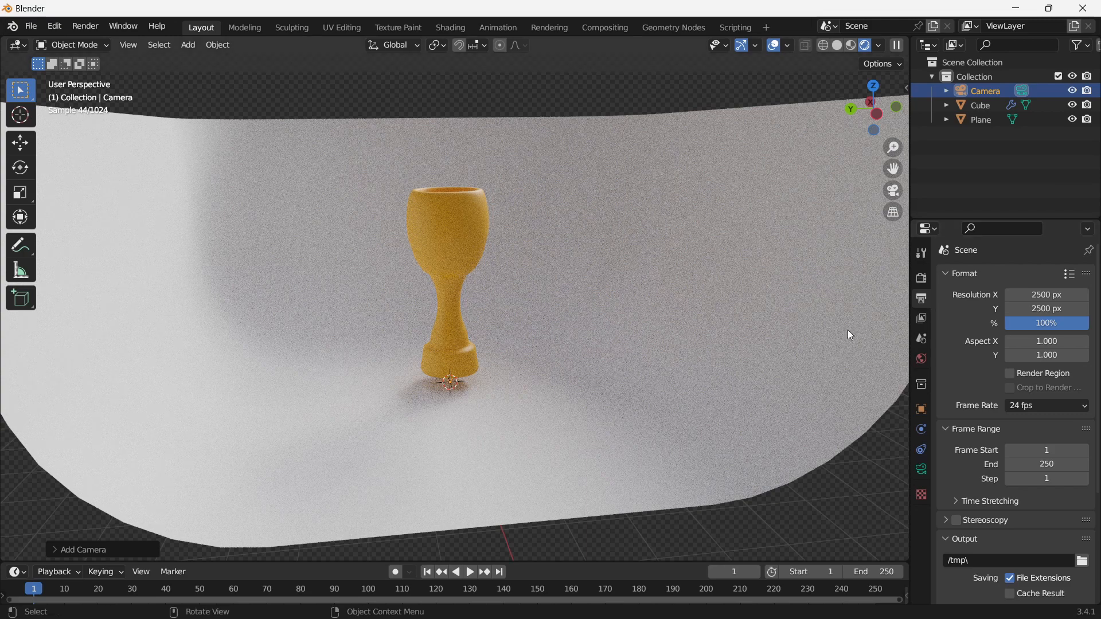
# Lock the camera to the view and frame the whole goblet inside the camera view.
pyautogui.press('n')
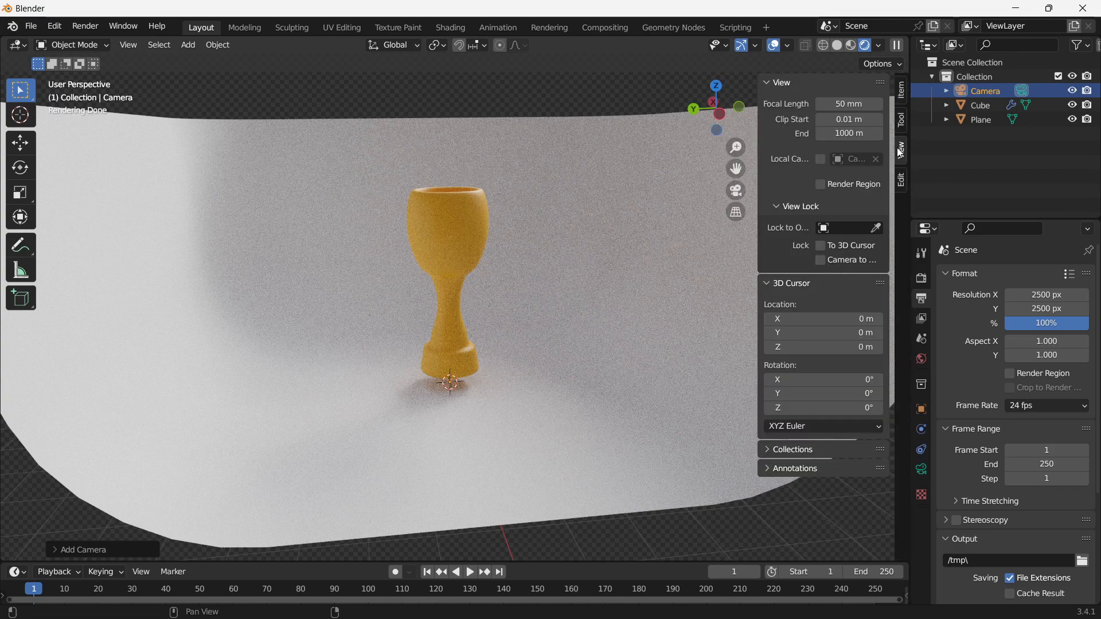
pyautogui.click(820, 260)
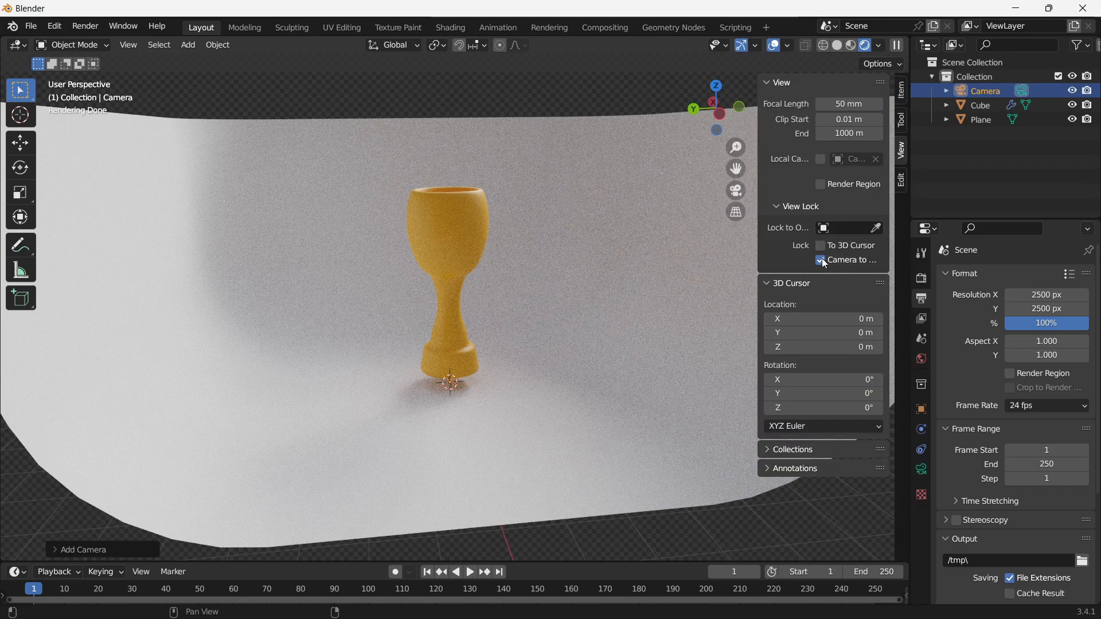
pyautogui.click(727, 187)
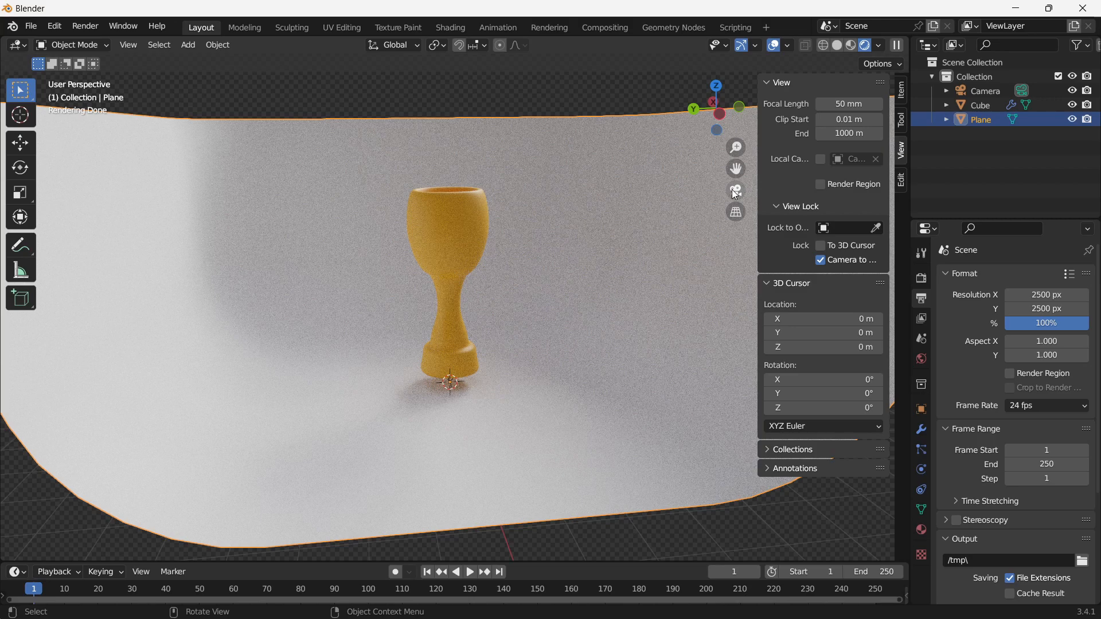
pyautogui.click(734, 190)
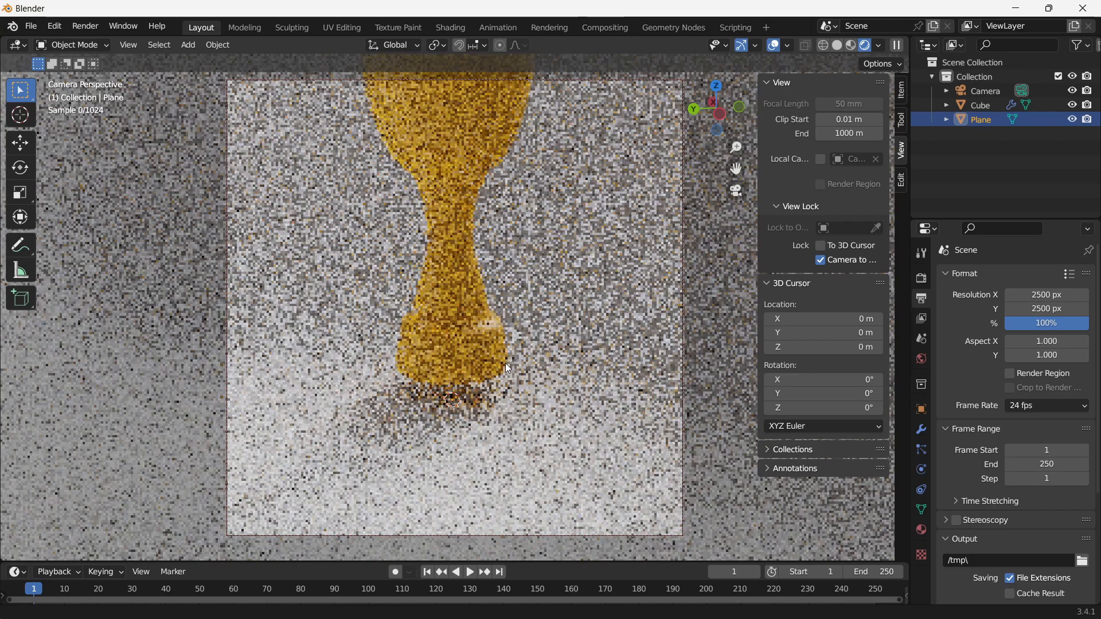
pyautogui.keyDown('shift'); pyautogui.moveTo(504, 394); pyautogui.dragTo(519, 448, button='middle'); pyautogui.keyUp('shift')
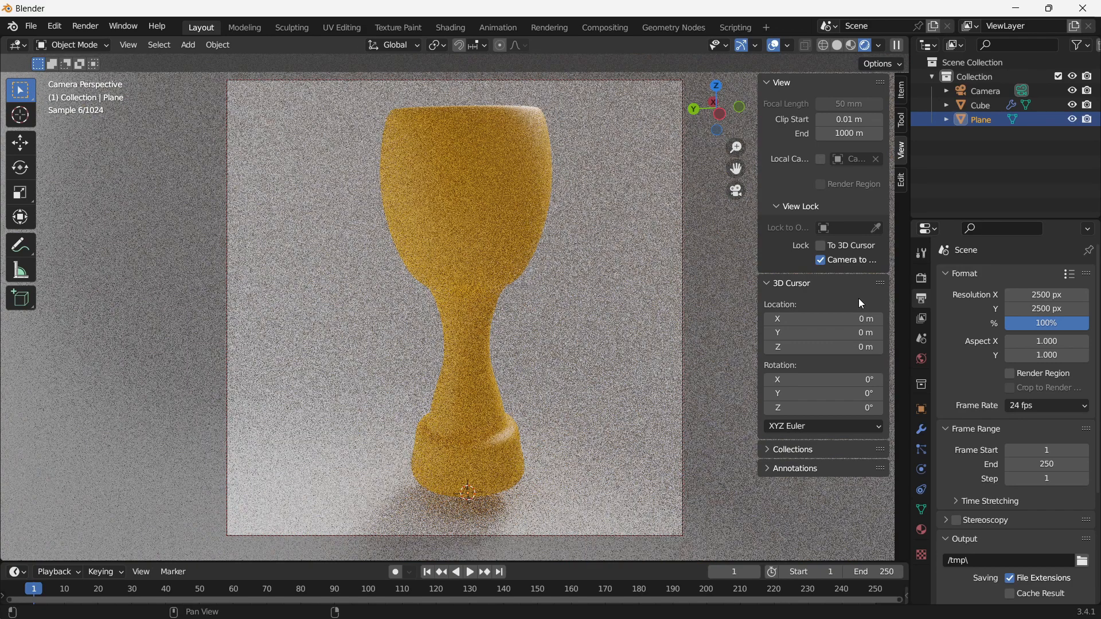
# Add an area light and raise it about 5.9 m along Z, directly above the goblet.
pyautogui.moveTo(505, 306); pyautogui.dragTo(452, 314, button='middle')
pyautogui.scroll(3, 459, 307)
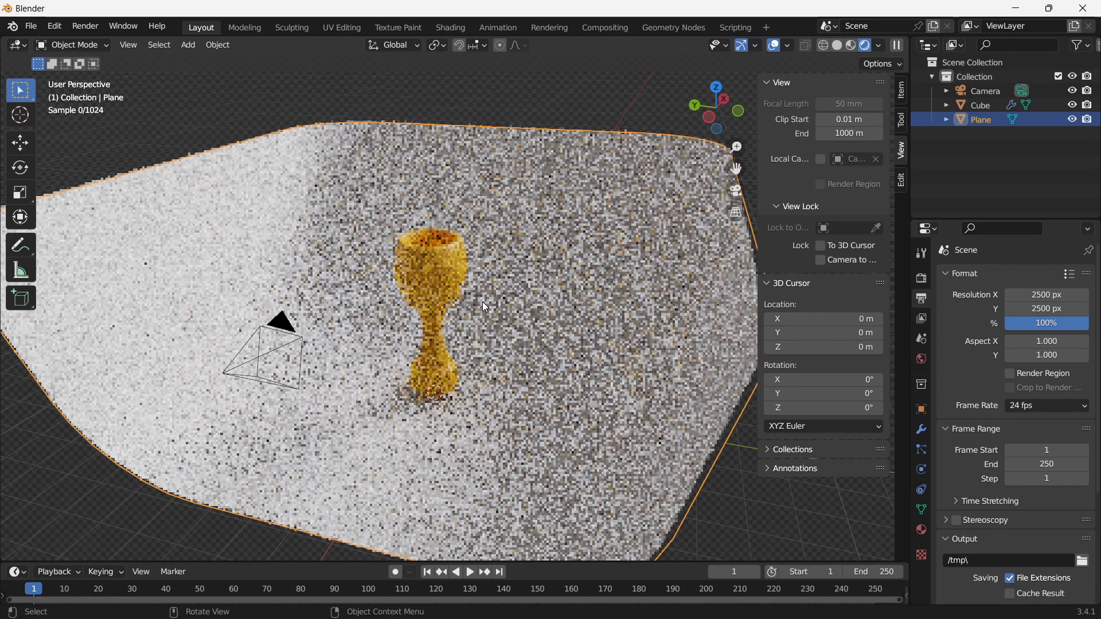
pyautogui.hotkey('shift', 'a')
pyautogui.click(533, 330)
pyautogui.press('g')
pyautogui.press('z')
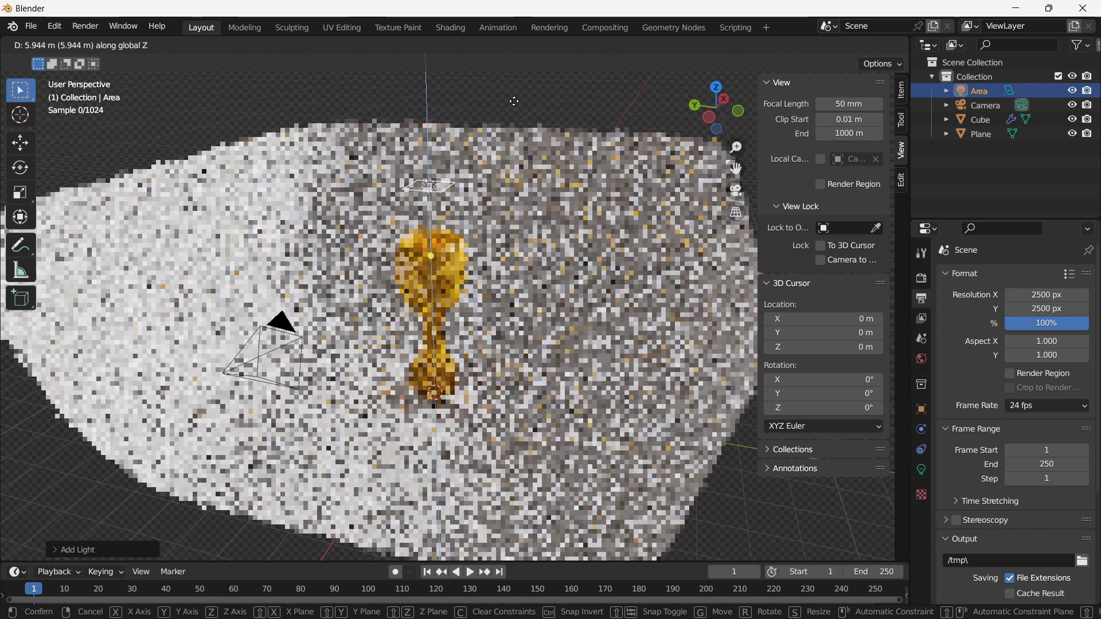
pyautogui.click(514, 102)
# Set the render engine to Eevee.
pyautogui.moveTo(514, 102); pyautogui.dragTo(535, 254, button='middle')
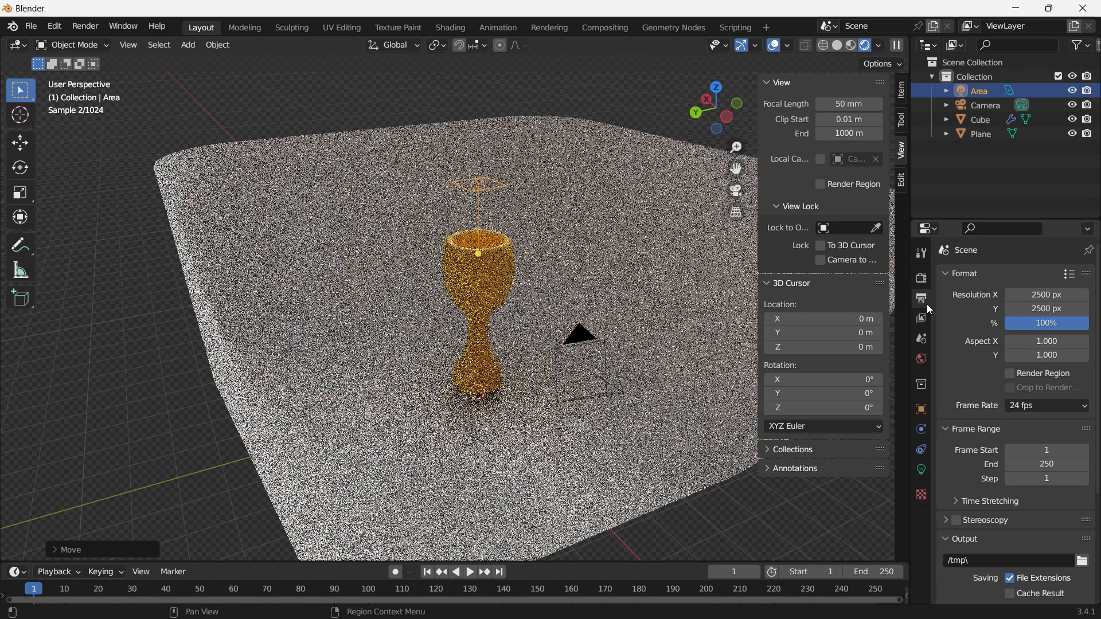
pyautogui.click(921, 278)
pyautogui.click(1048, 276)
pyautogui.click(1035, 292)
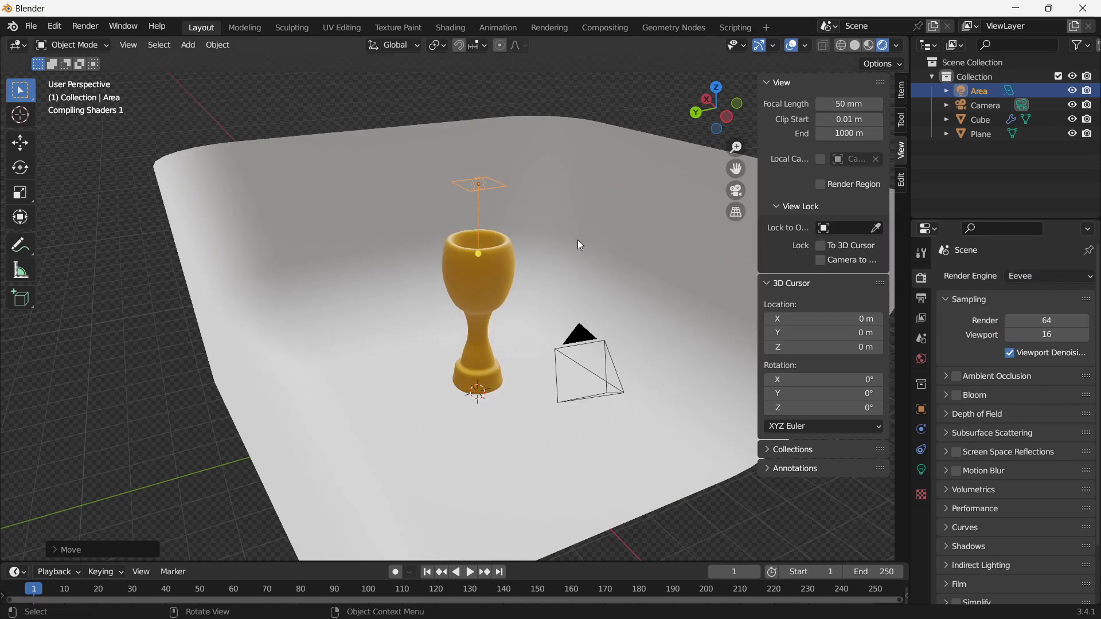
# Move the area light along X toward the camera side of the goblet and adjust its height along Z.
pyautogui.moveTo(577, 239)
pyautogui.mouseDown(button='middle')
pyautogui.moveTo(542, 247)
pyautogui.moveTo(555, 238)
pyautogui.mouseUp(button='middle')
pyautogui.press('g')
pyautogui.press('x')
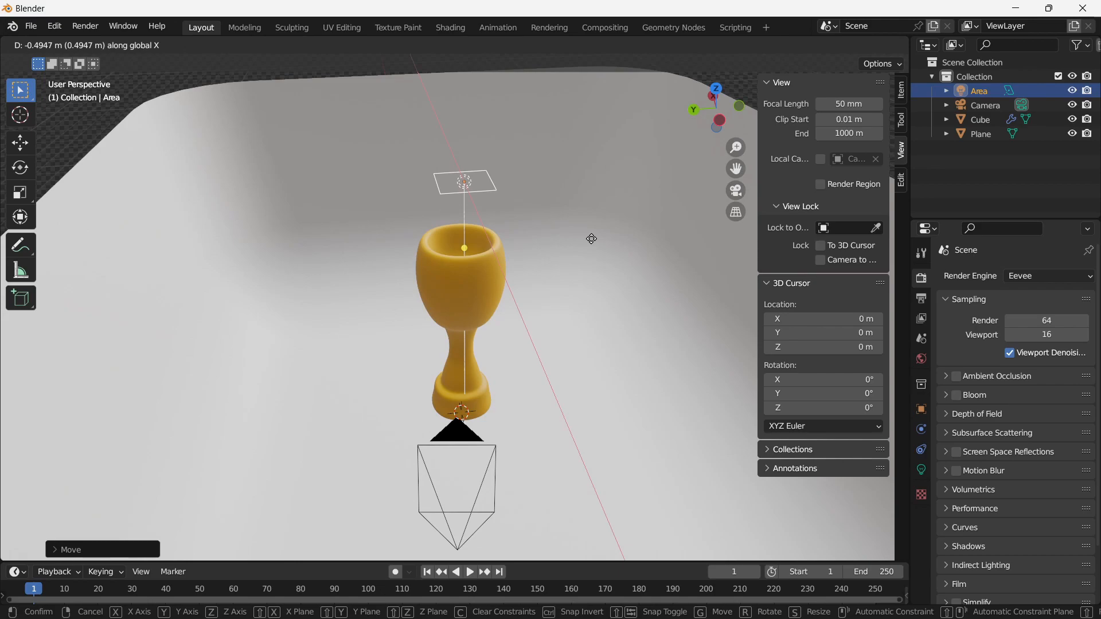
pyautogui.click(603, 270)
pyautogui.scroll(-5, 522, 280)
pyautogui.moveTo(522, 280); pyautogui.dragTo(566, 261, button='middle')
pyautogui.press('g')
pyautogui.press('z')
pyautogui.click(568, 241)
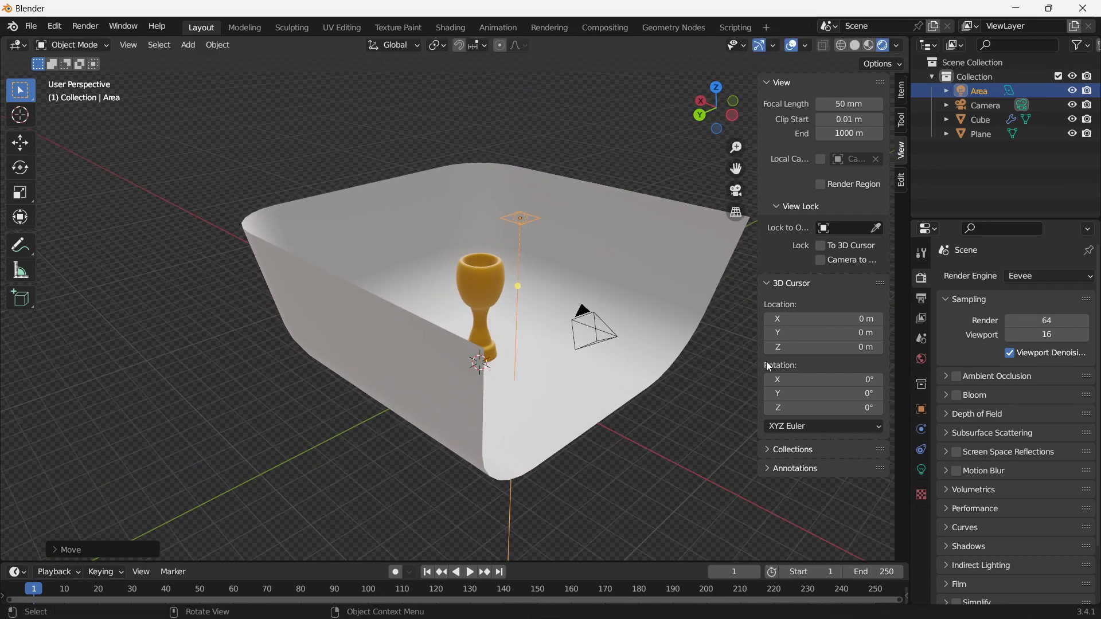
# Set the area light's power to 26.9 W and tilt the light around Y toward the goblet.
pyautogui.click(922, 470)
pyautogui.moveTo(1036, 373); pyautogui.dragTo(1053, 374)
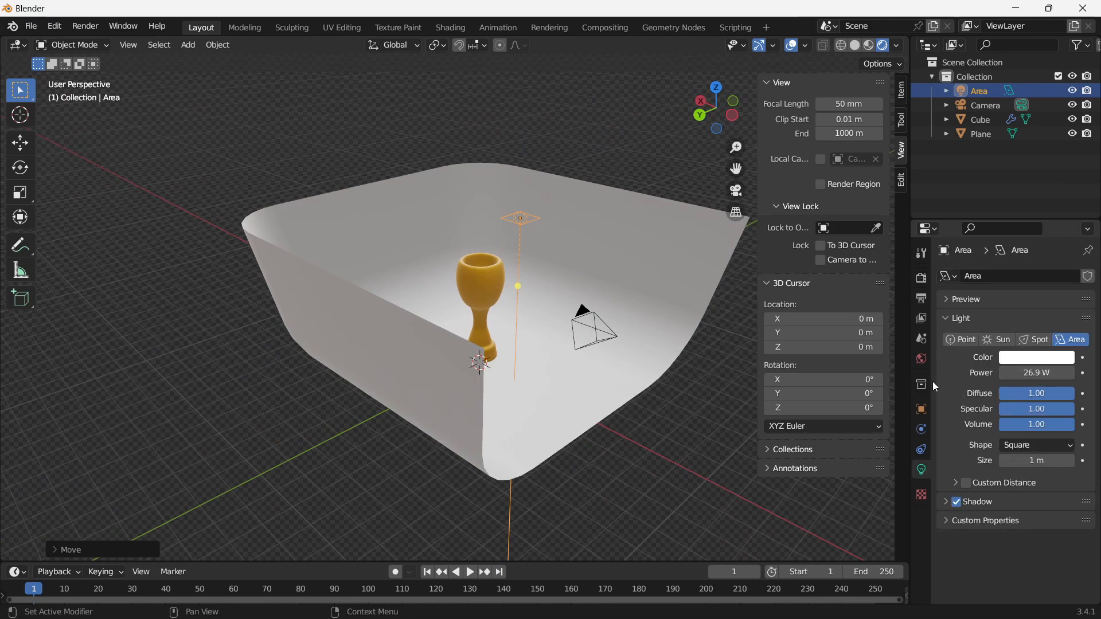
pyautogui.press('r')
pyautogui.press('y')
pyautogui.click(660, 413)
# Set the area light's power to 29.5 W and its size to 1.69 m.
pyautogui.moveTo(1042, 373); pyautogui.dragTo(1049, 373)
pyautogui.moveTo(1037, 461); pyautogui.dragTo(1058, 460)
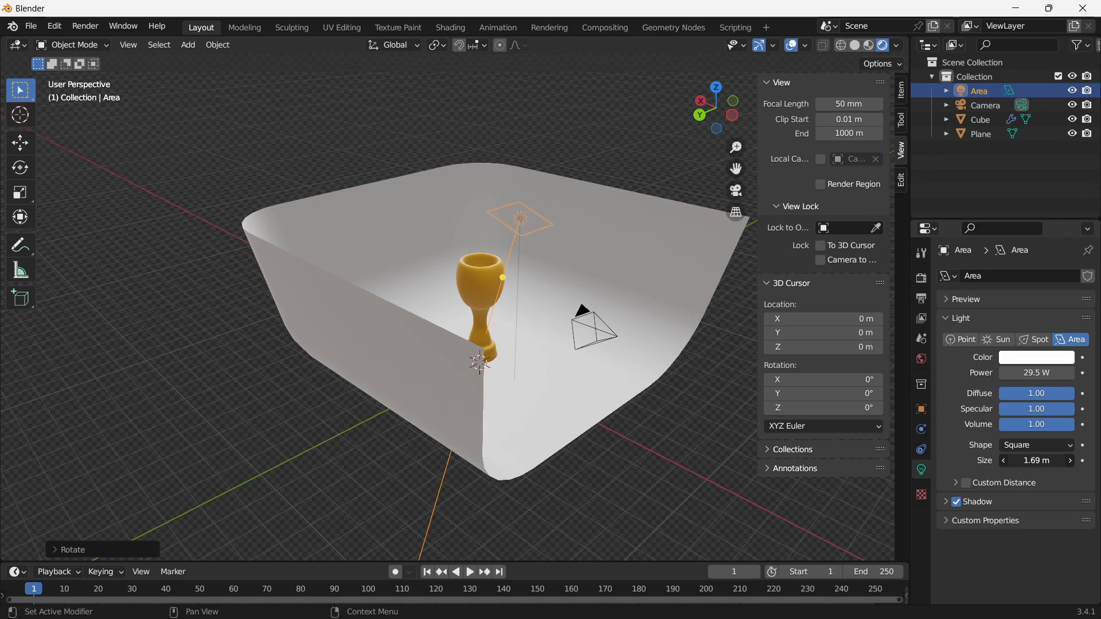
# Set the render engine back to Cycles.
pyautogui.click(922, 298)
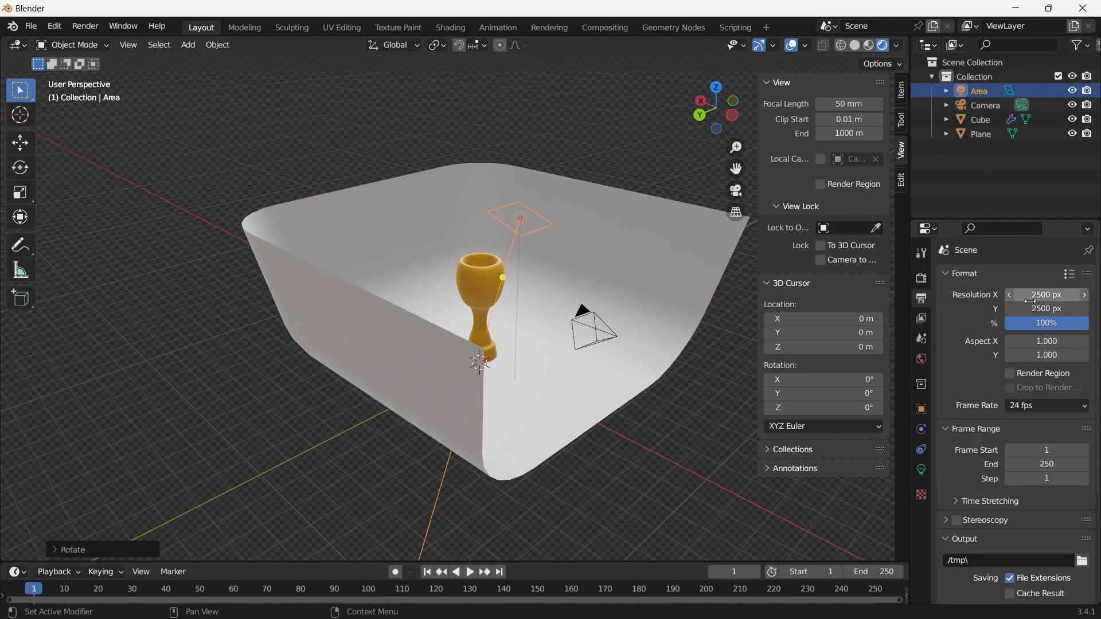
pyautogui.click(922, 278)
pyautogui.click(1041, 276)
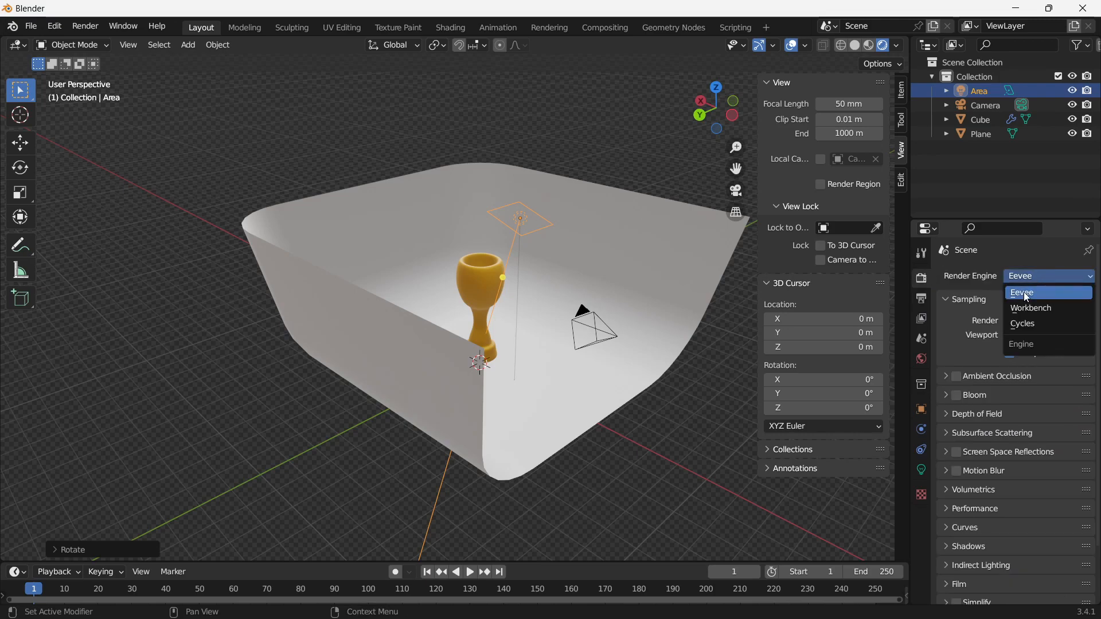
pyautogui.click(1028, 325)
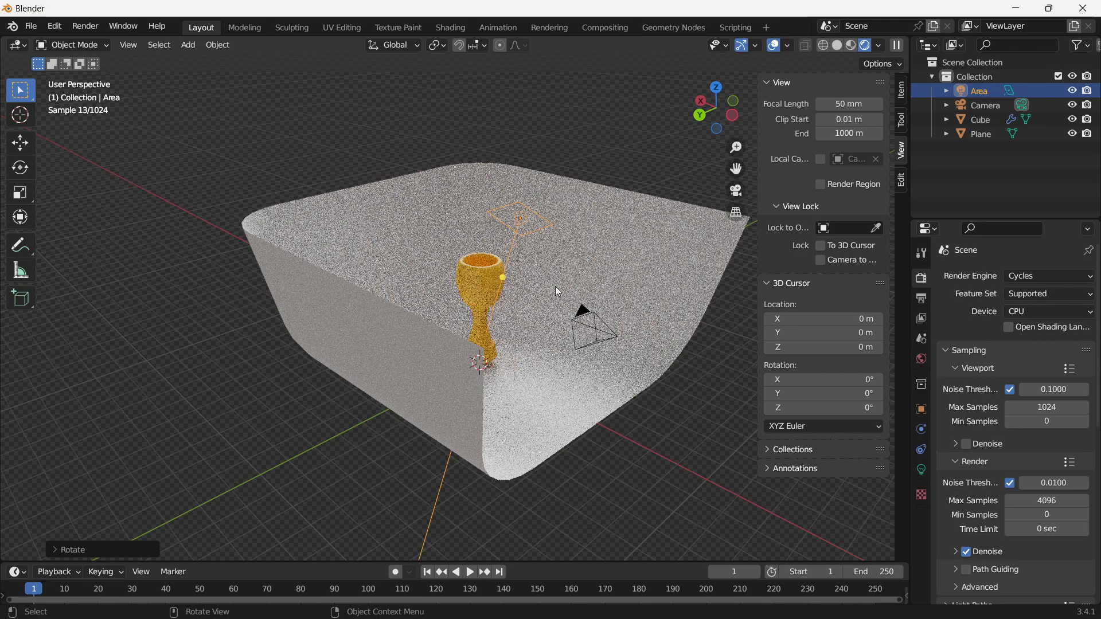
# Set the Metallic value of the goblet's material to 0.367.
pyautogui.moveTo(552, 287); pyautogui.dragTo(480, 288, button='middle')
pyautogui.click(475, 285)
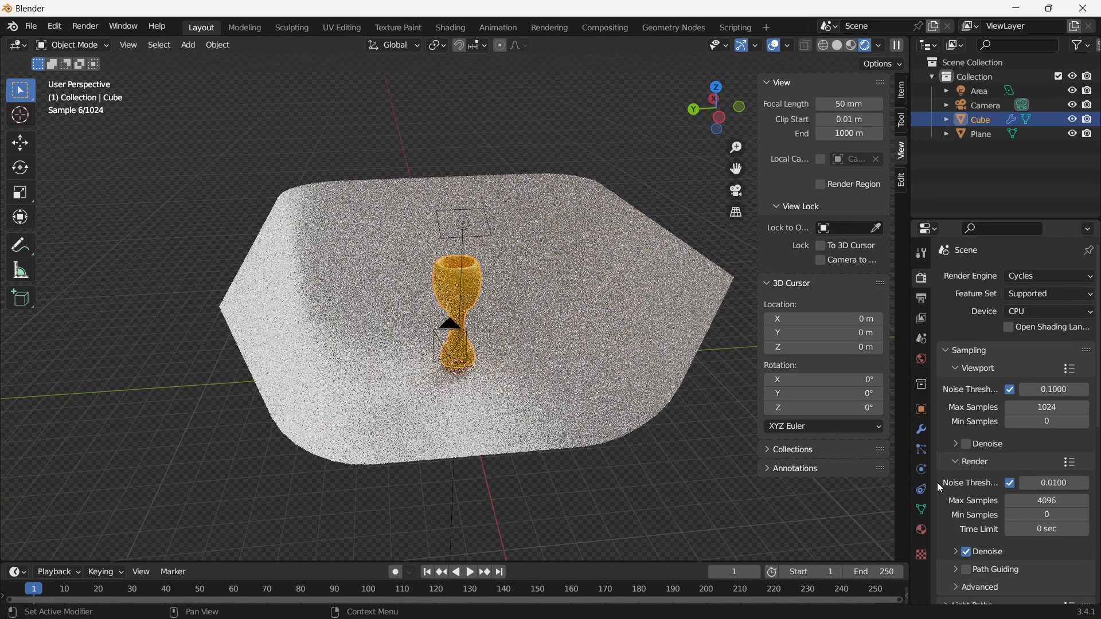
pyautogui.click(921, 530)
pyautogui.scroll(-8, 1006, 468)
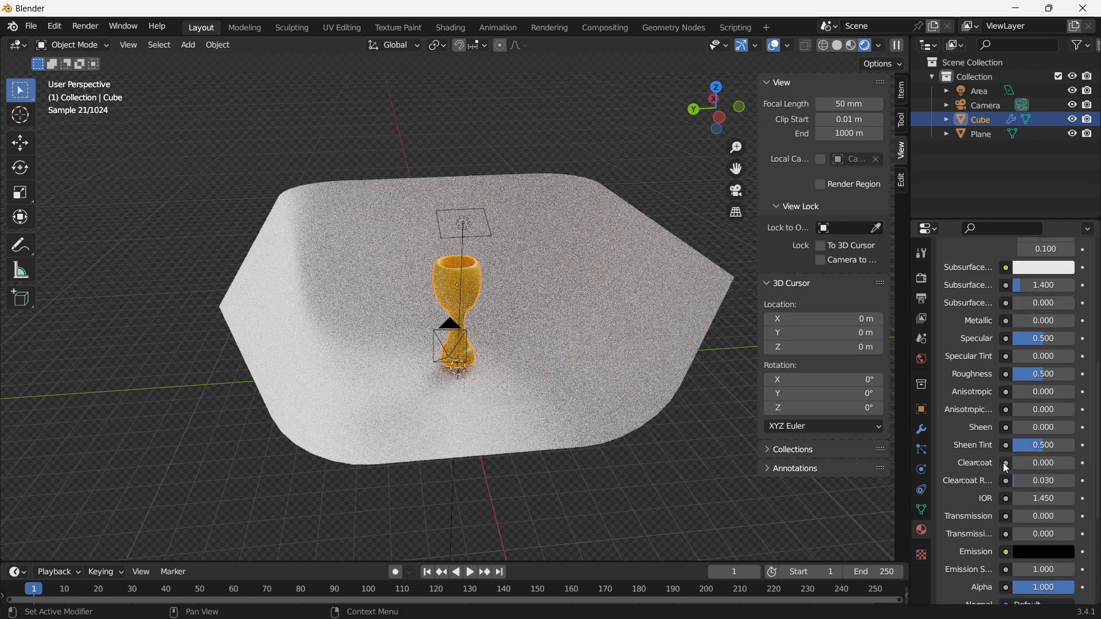
pyautogui.scroll(2, 1006, 468)
pyautogui.moveTo(1026, 370); pyautogui.dragTo(1043, 370)
pyautogui.press('KP_Decimal')
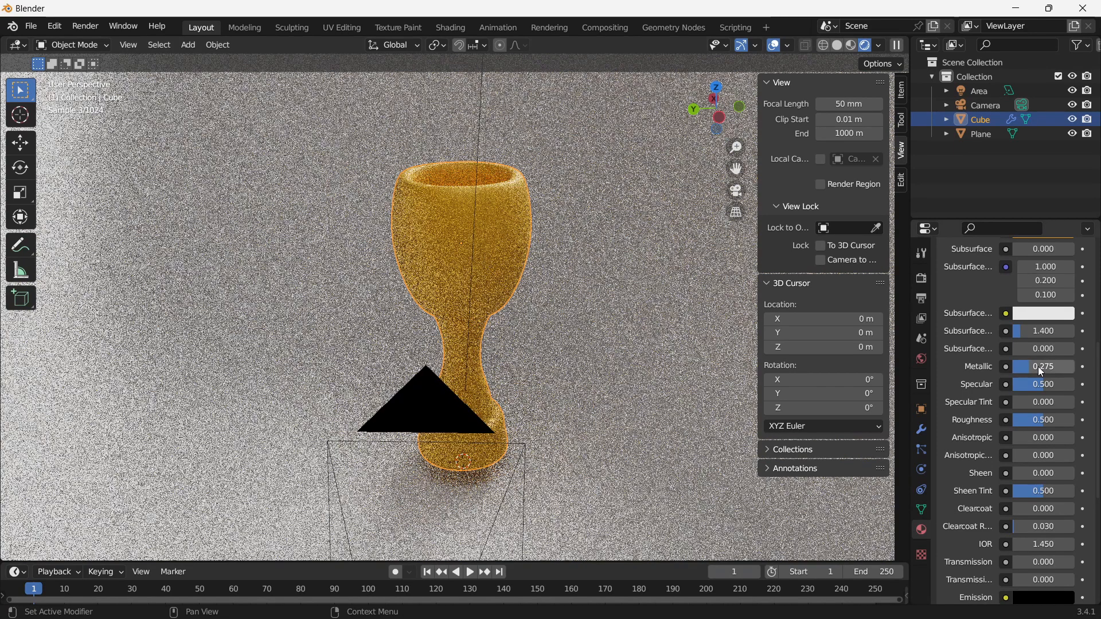
pyautogui.moveTo(1037, 366); pyautogui.dragTo(1036, 366)
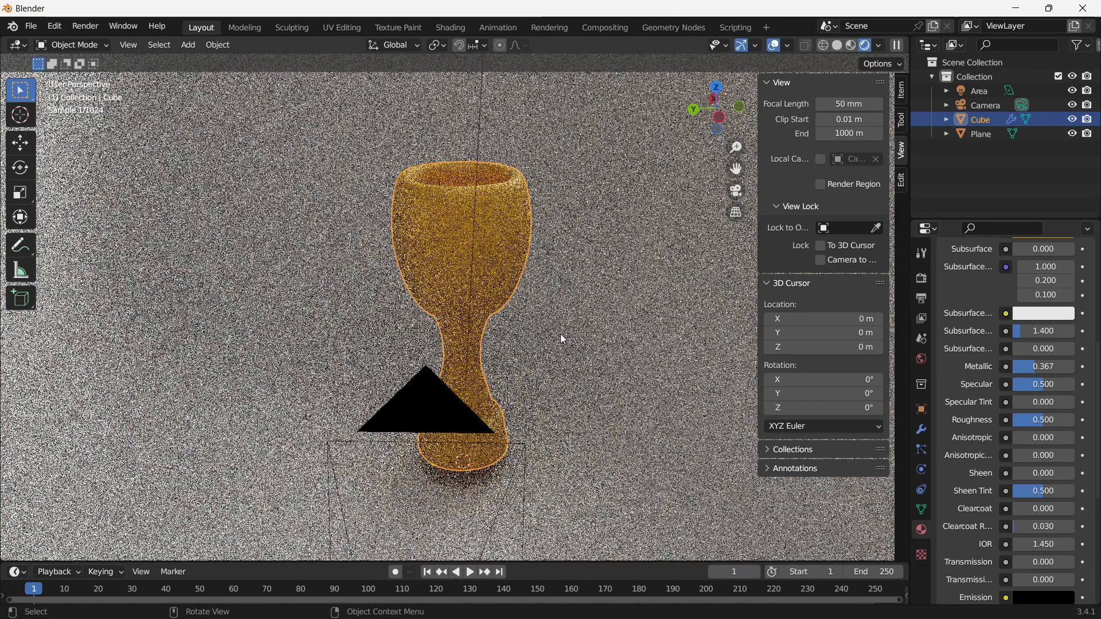
# Select the backdrop plane and disable it in renders.
pyautogui.moveTo(563, 339); pyautogui.dragTo(593, 290, button='middle')
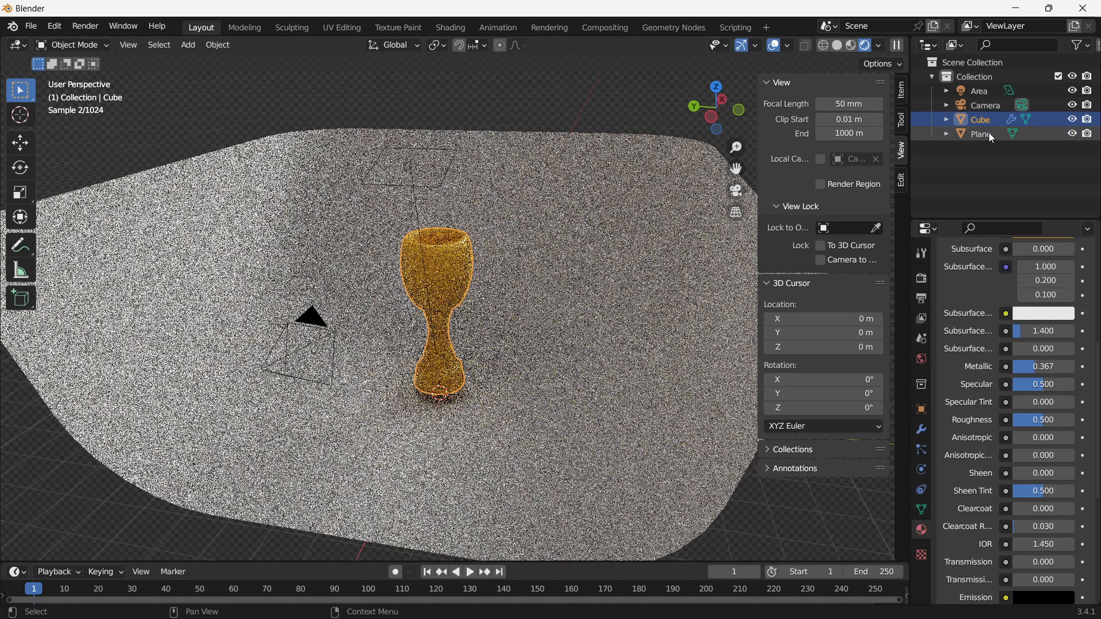
pyautogui.click(1055, 134)
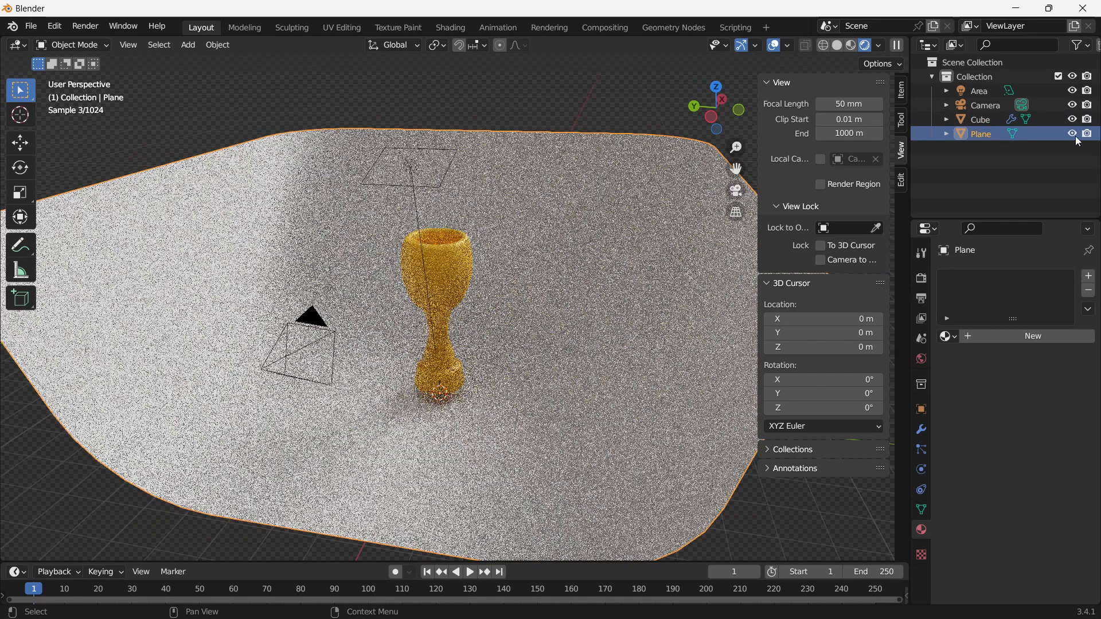
pyautogui.moveTo(378, 273); pyautogui.dragTo(331, 282, button='middle')
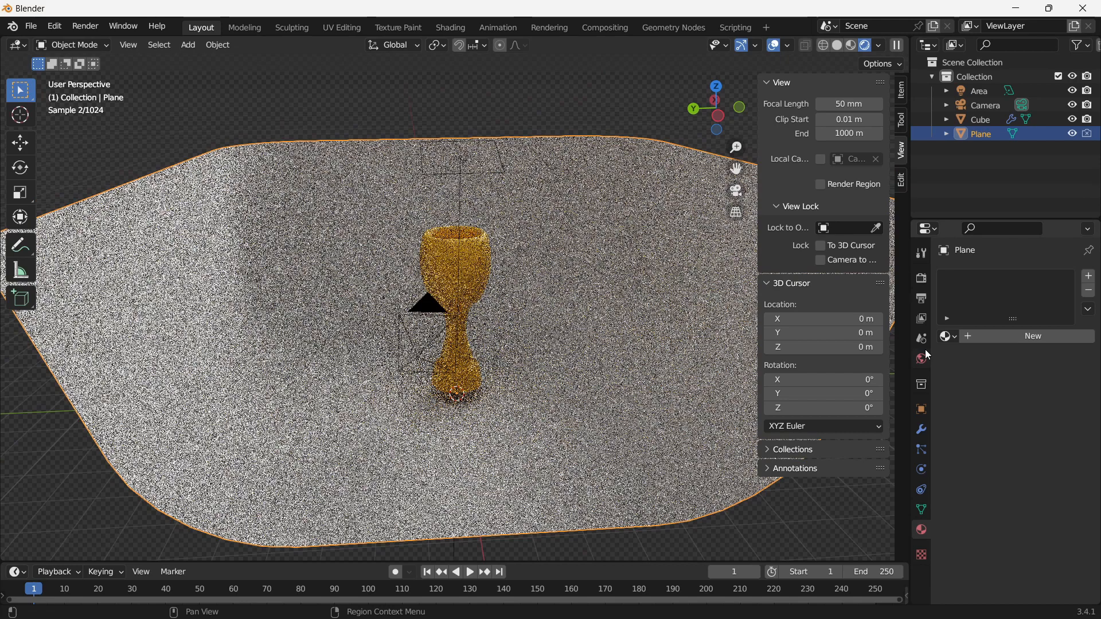
# Set Max Samples to 200 for both the viewport and the final render.
pyautogui.click(921, 298)
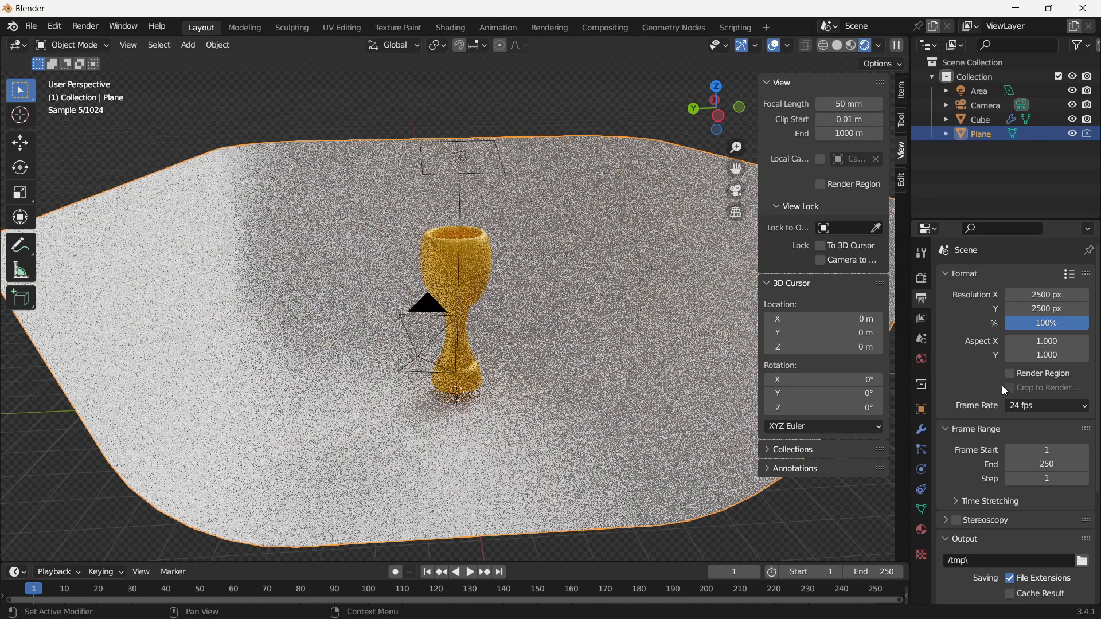
pyautogui.scroll(-4, 1017, 461)
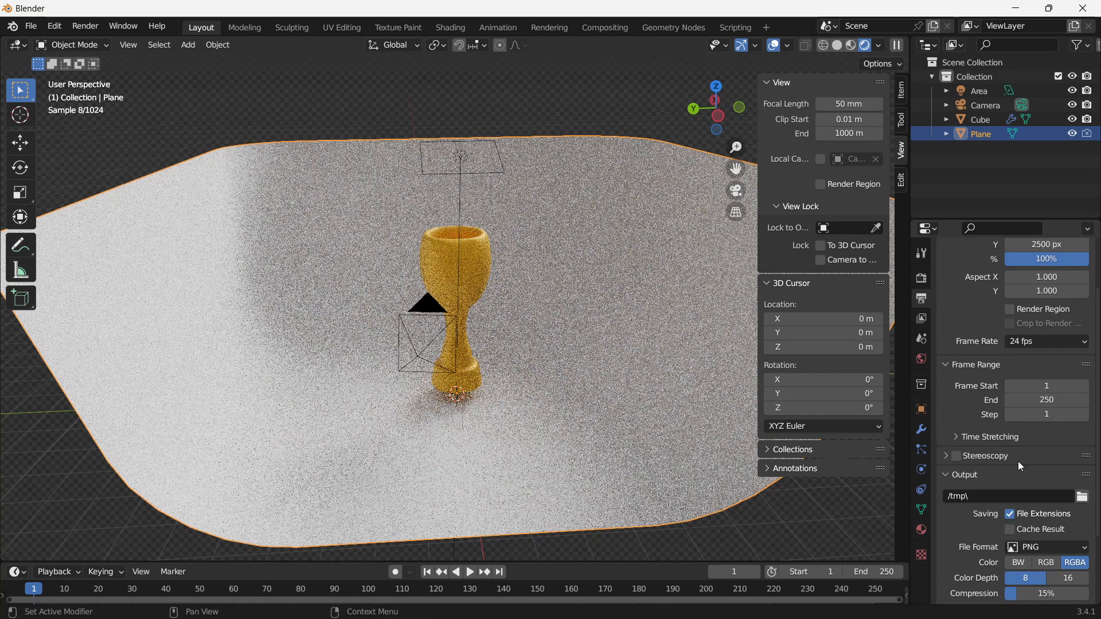
pyautogui.scroll(1, 1017, 461)
pyautogui.click(921, 279)
pyautogui.scroll(-1, 1035, 422)
pyautogui.scroll(-2, 1034, 422)
pyautogui.click(1033, 326)
pyautogui.write('200')
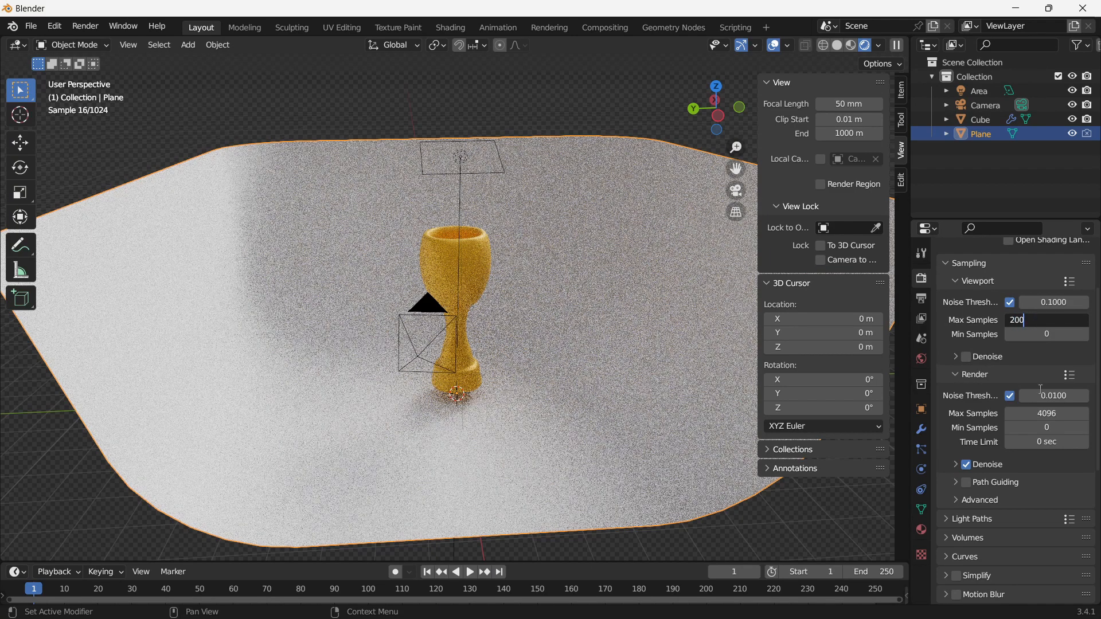
pyautogui.click(1044, 417)
pyautogui.write('200')
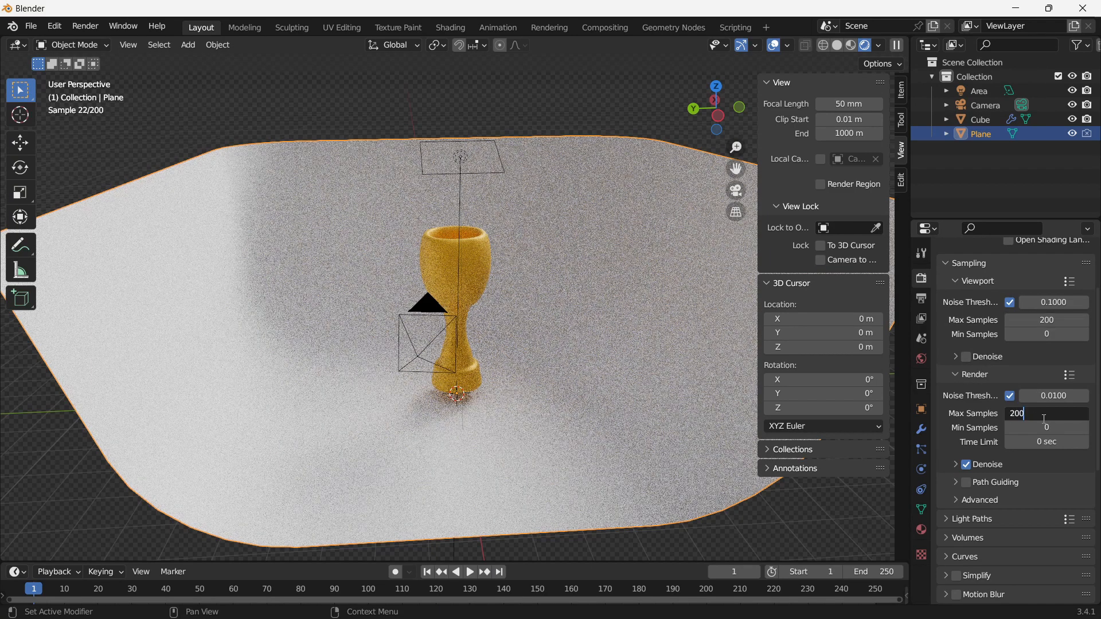
pyautogui.press('Return')
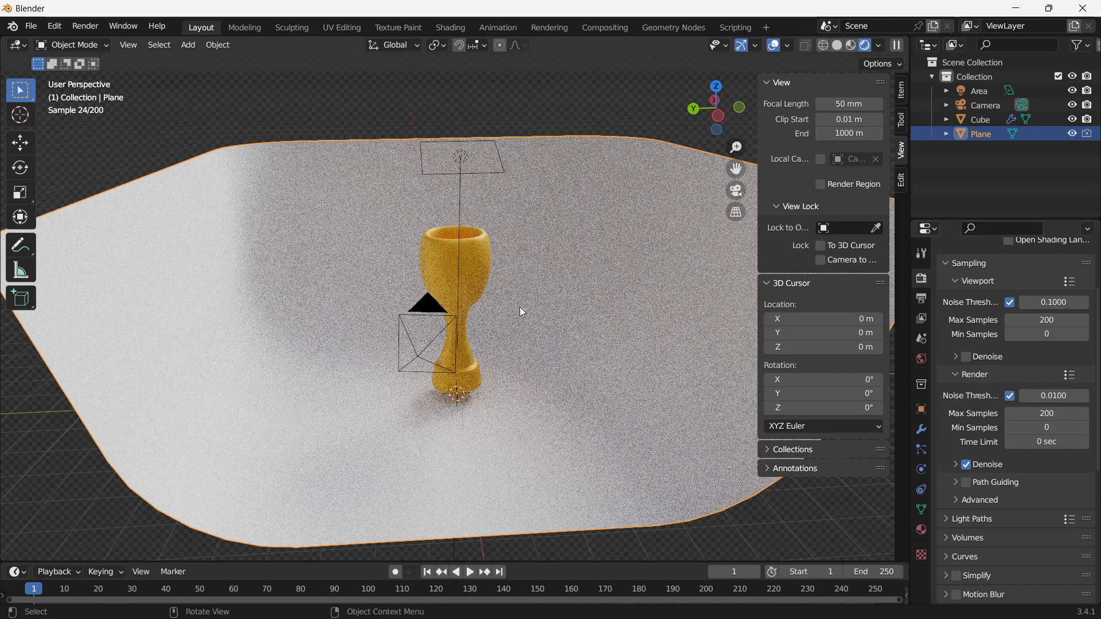
# Look through the camera and add a point light to the scene.
pyautogui.click(735, 192)
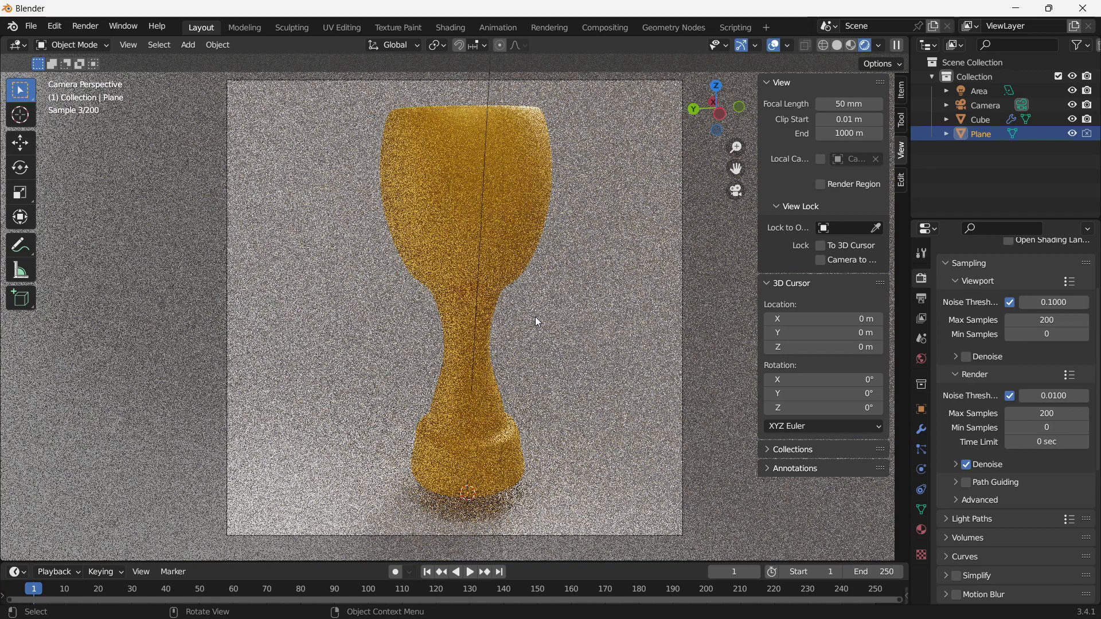
pyautogui.hotkey('shift', 'a')
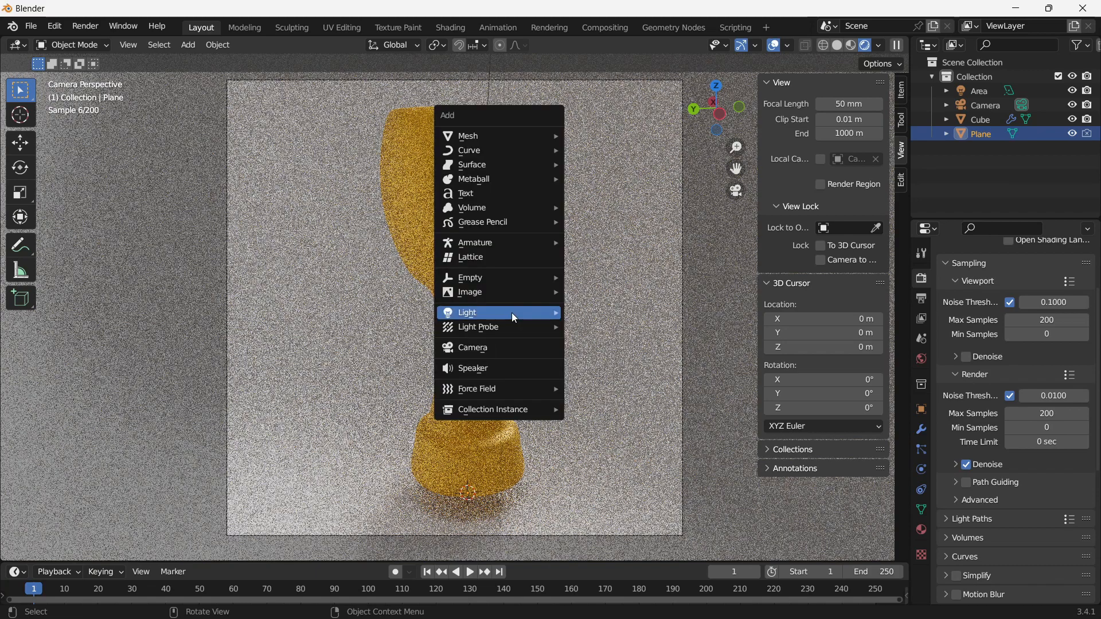
pyautogui.moveTo(511, 312)
pyautogui.click(603, 310)
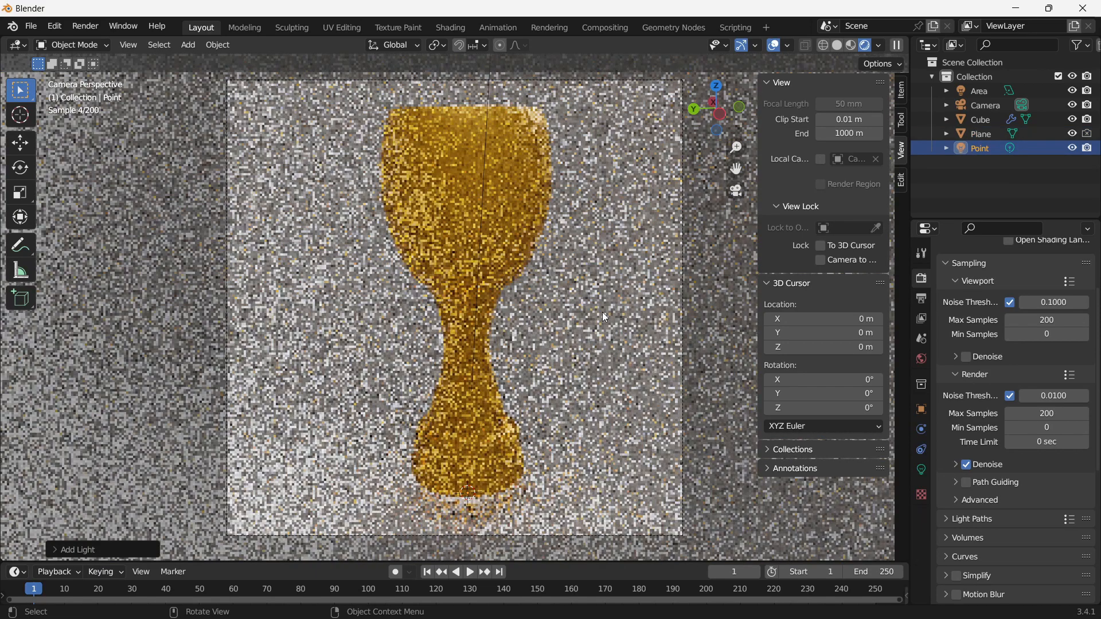
# Raise the point light along Z and shift it along Y to the goblet's positive Y side, level with the lower bowl.
pyautogui.press('g')
pyautogui.press('z')
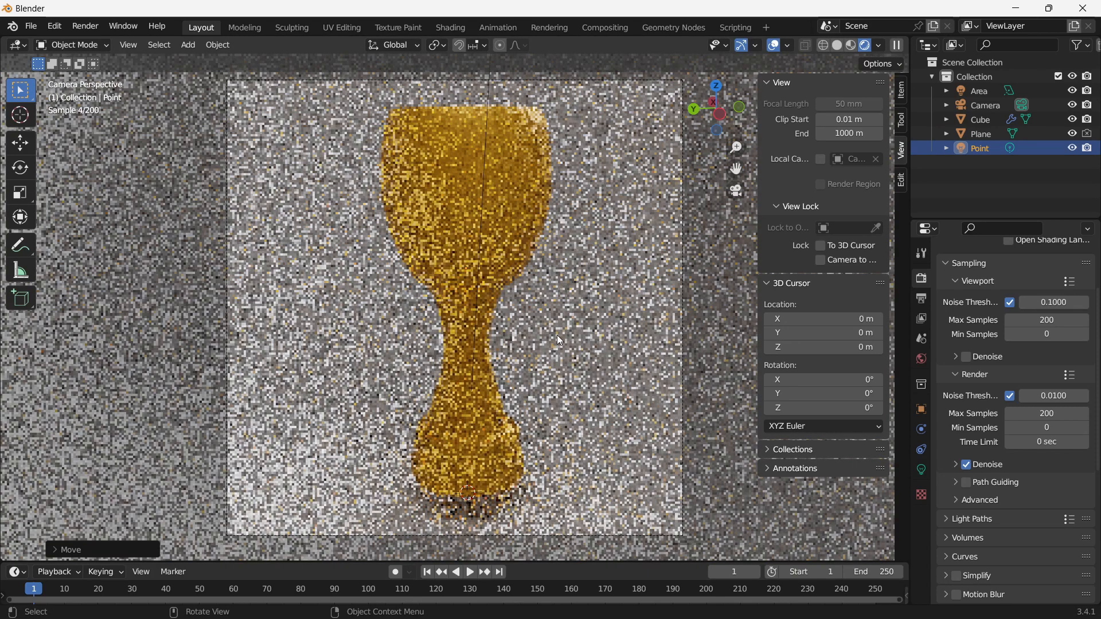
pyautogui.click(556, 335)
pyautogui.press('g')
pyautogui.press('y')
pyautogui.click(762, 413)
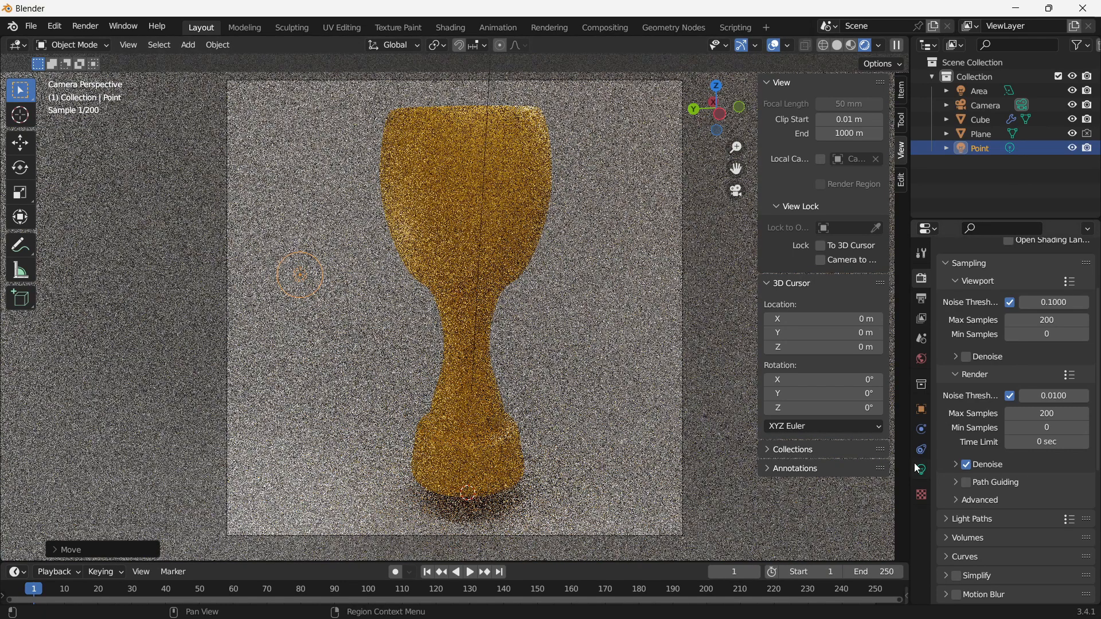
# Set the point light's radius to 0.8 m and power to 38.8 W, and move it slightly farther from the goblet.
pyautogui.click(921, 469)
pyautogui.moveTo(1042, 373); pyautogui.dragTo(1055, 394)
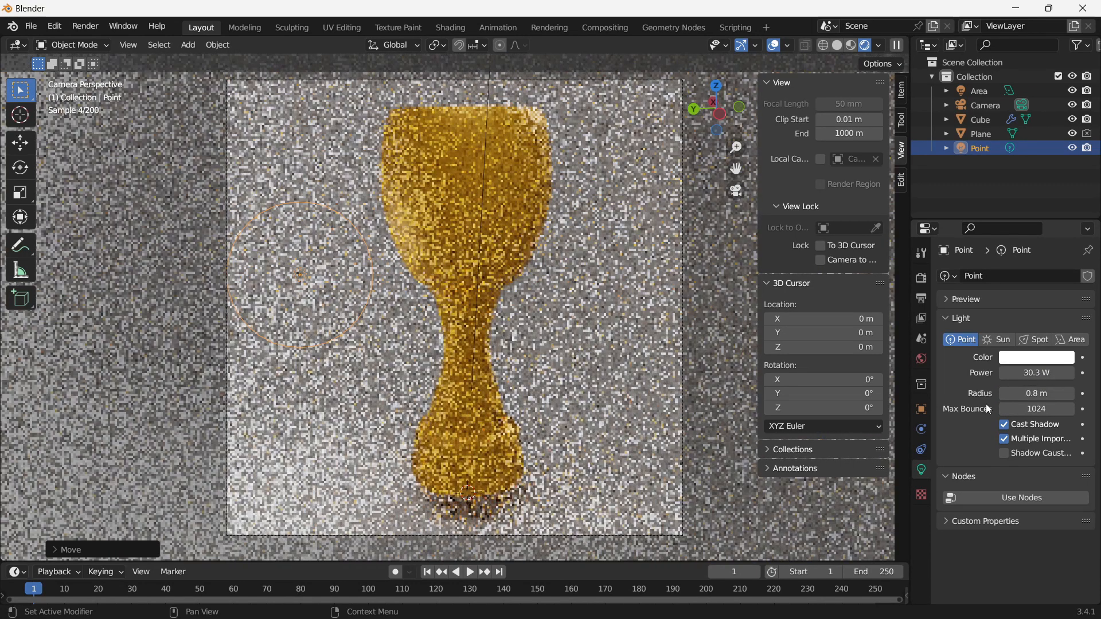
pyautogui.press('g')
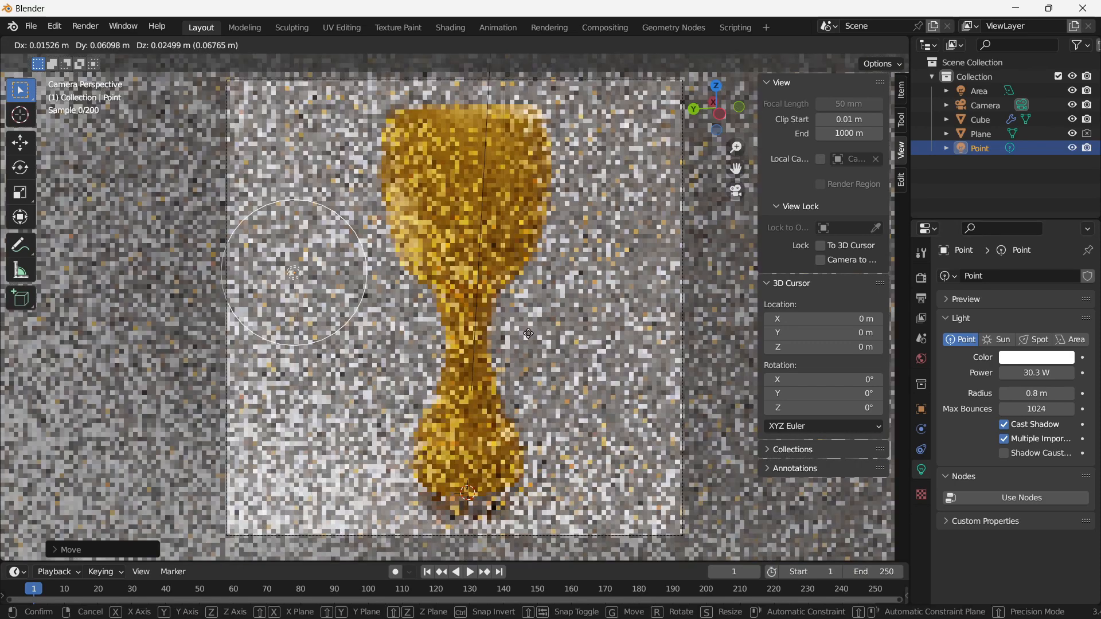
pyautogui.click(688, 336)
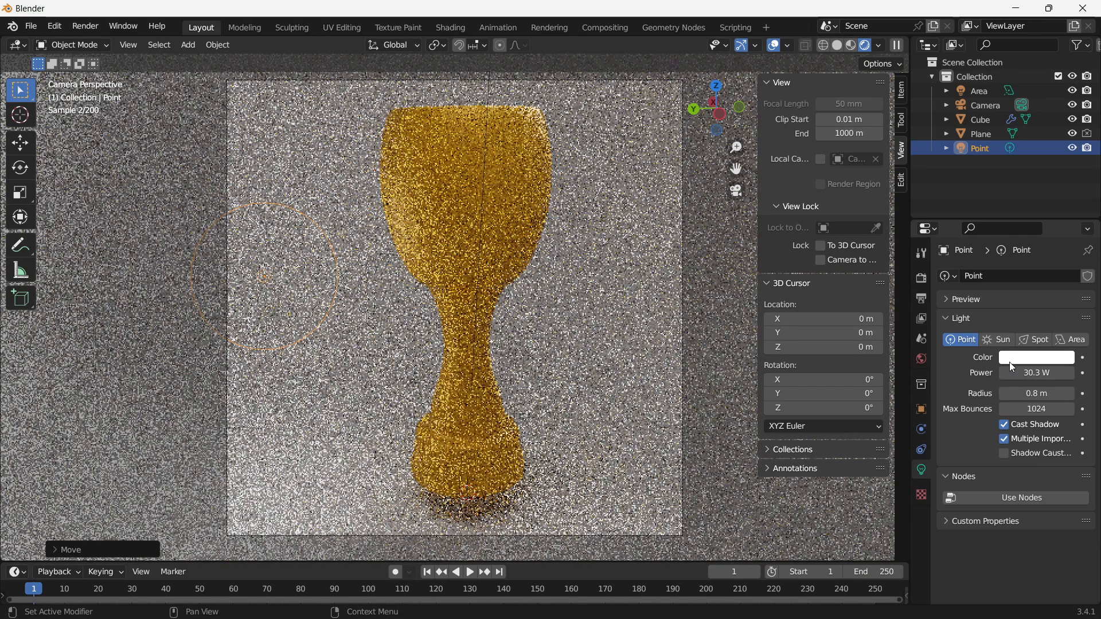
pyautogui.moveTo(1026, 373); pyautogui.dragTo(1049, 373)
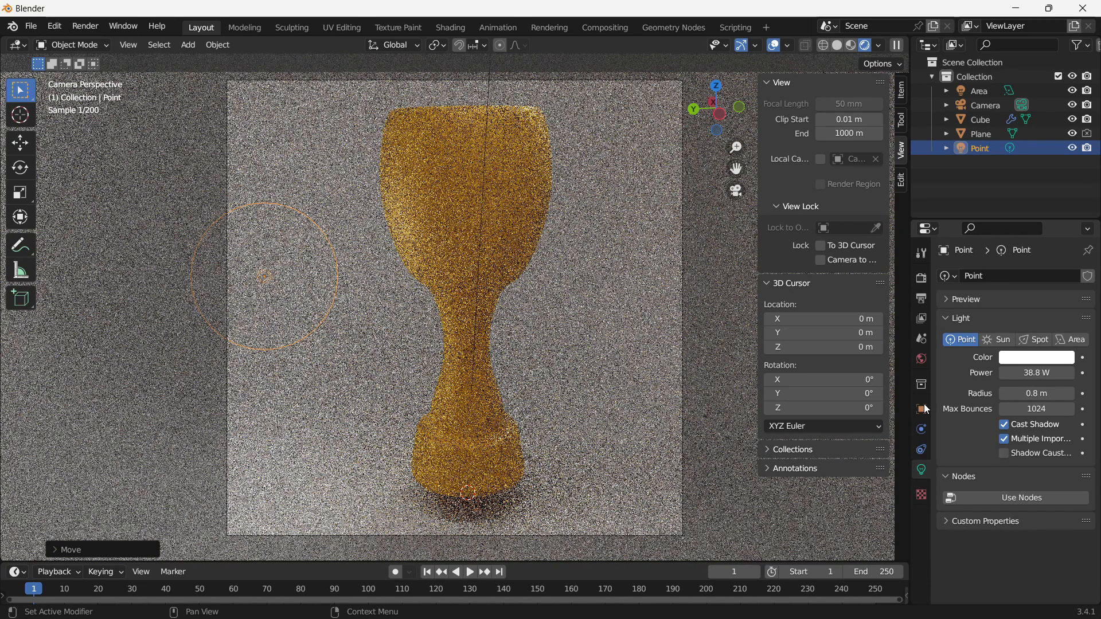
# Duplicate the point light about -4 m along Y to the goblet's opposite side and shift the copy about -1.7 m along X.
pyautogui.hotkey('shift', 'd')
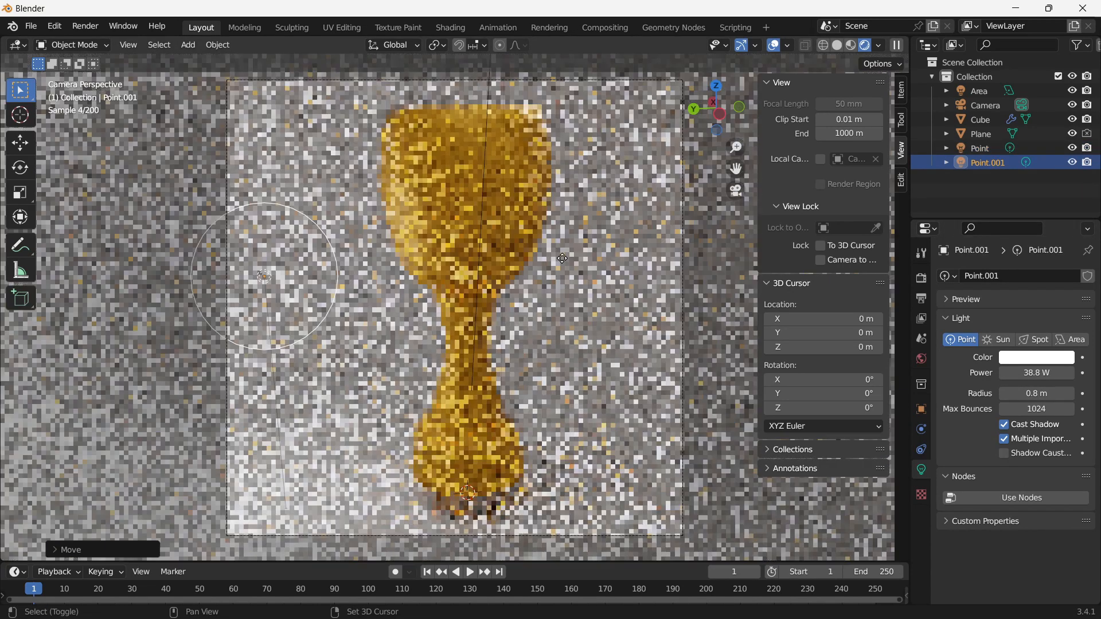
pyautogui.press('y')
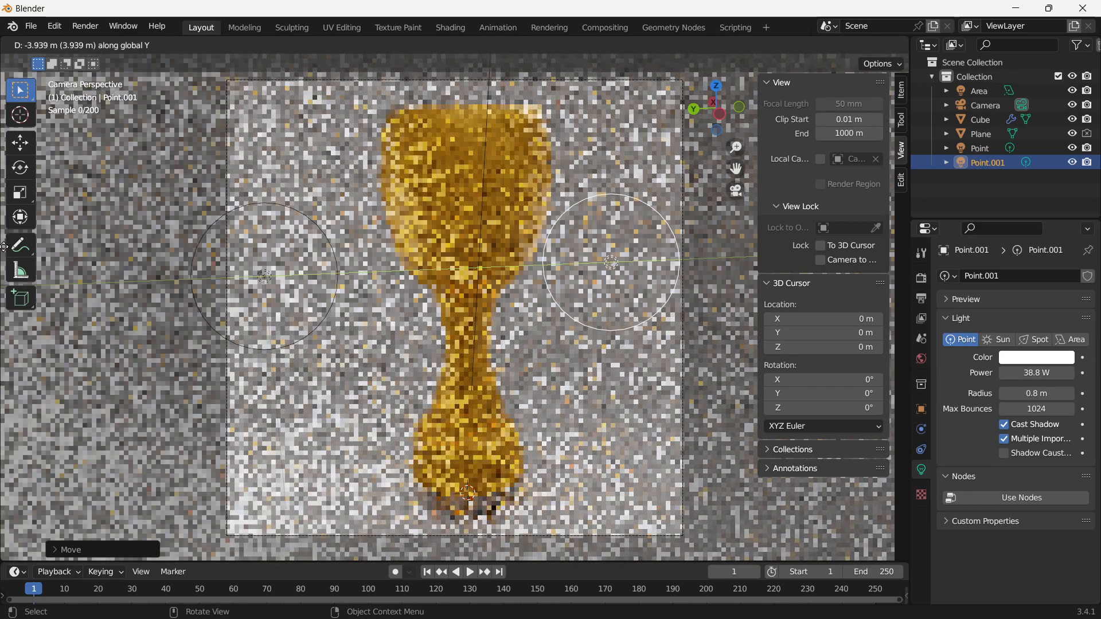
pyautogui.click(13, 252)
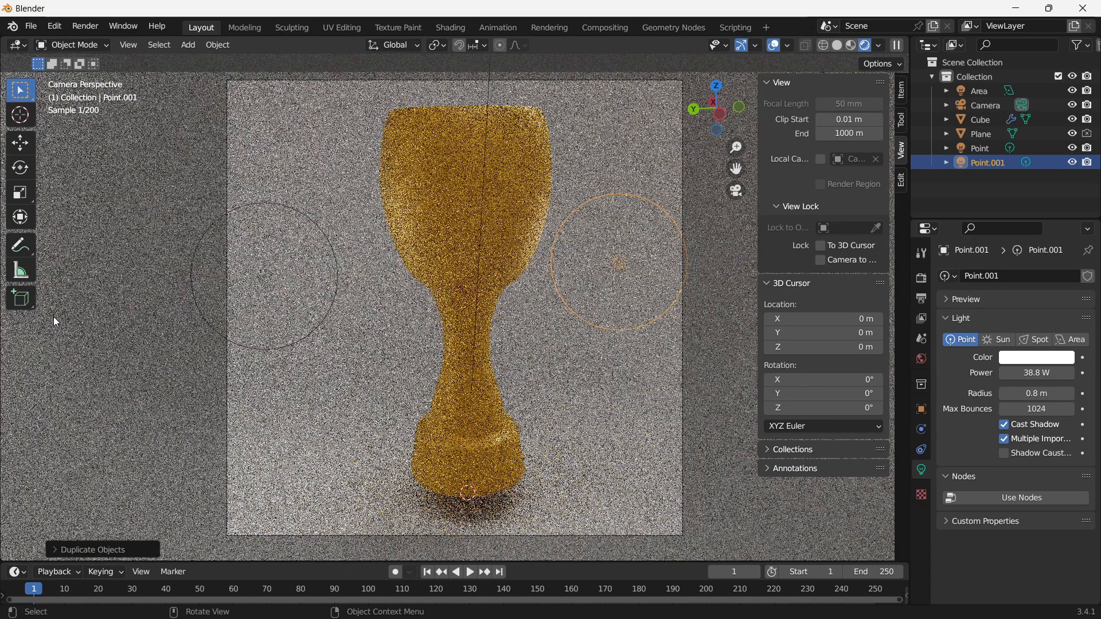
pyautogui.press('g')
pyautogui.press('x')
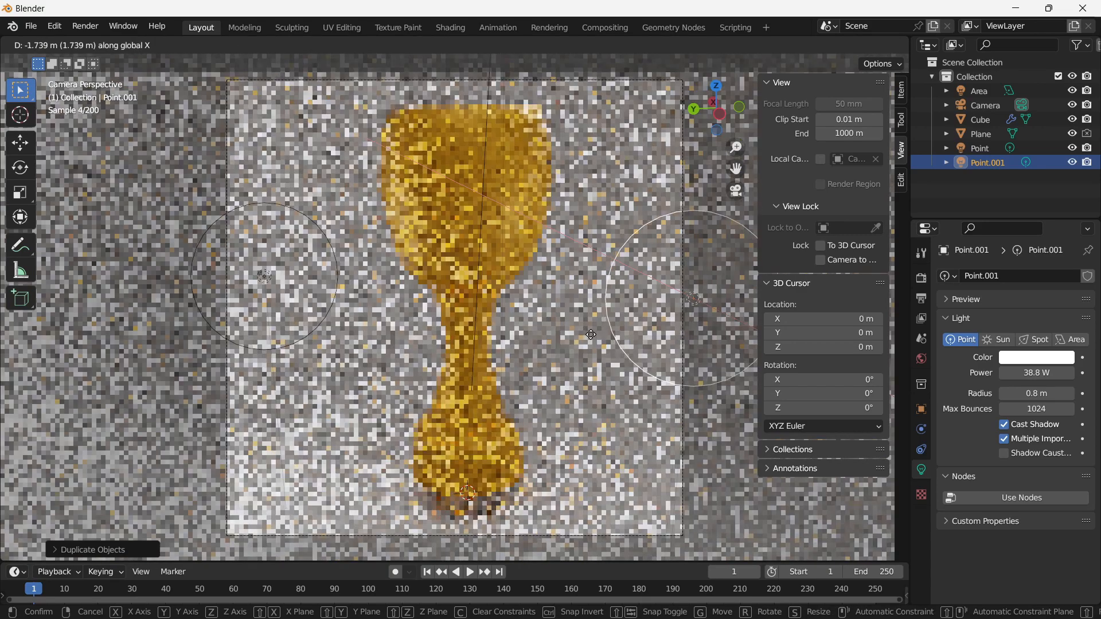
pyautogui.click(591, 335)
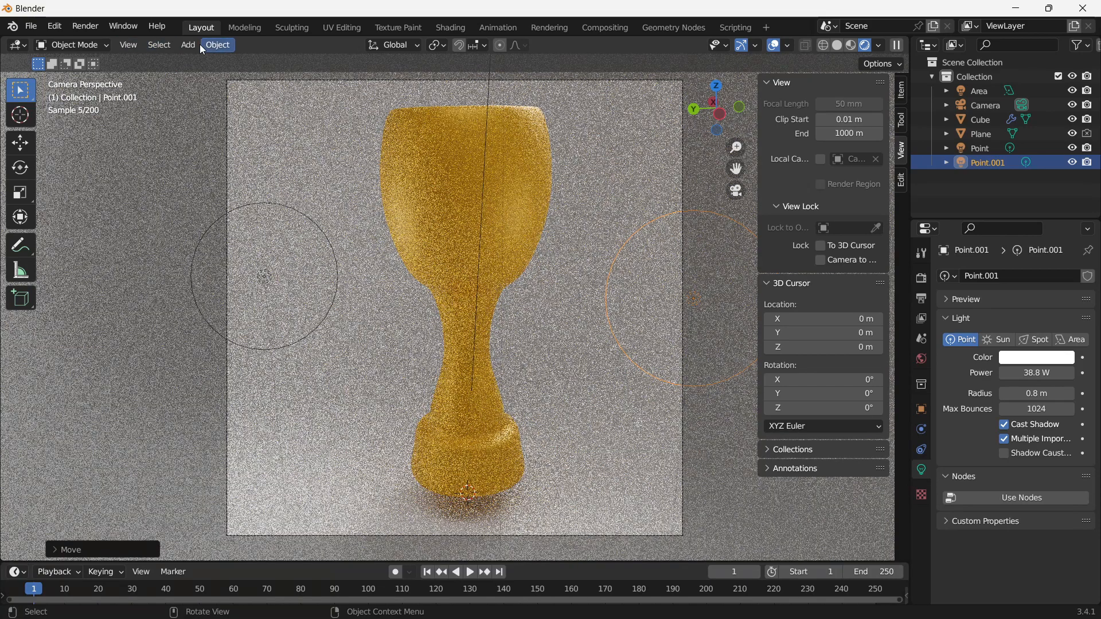
# Render the still image of the goblet with the two point lights.
pyautogui.click(123, 27)
pyautogui.moveTo(94, 25)
pyautogui.click(112, 41)
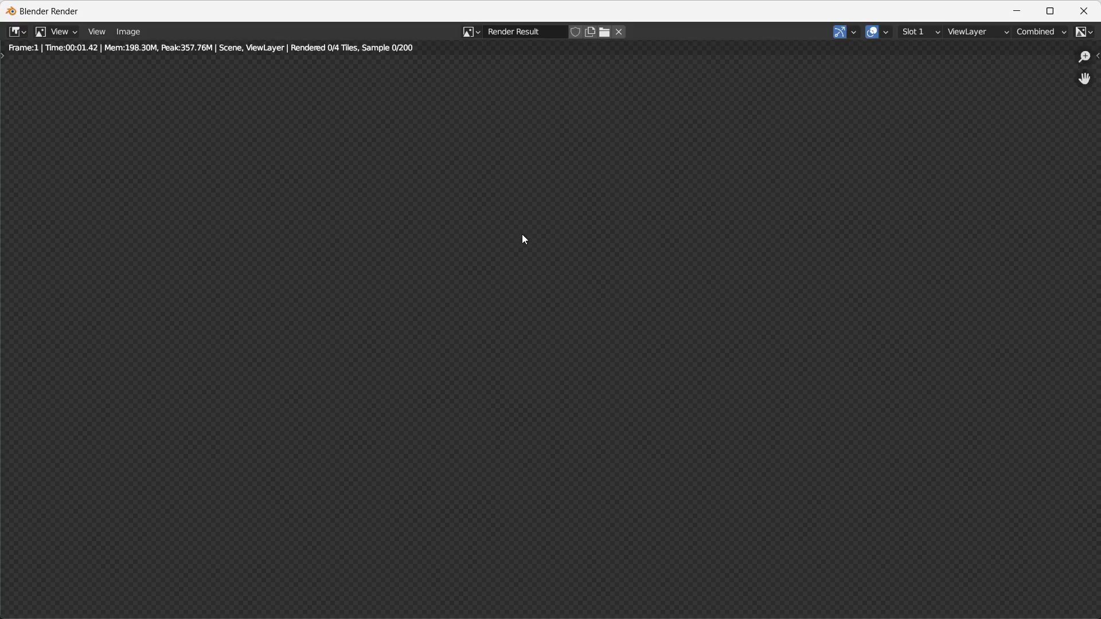